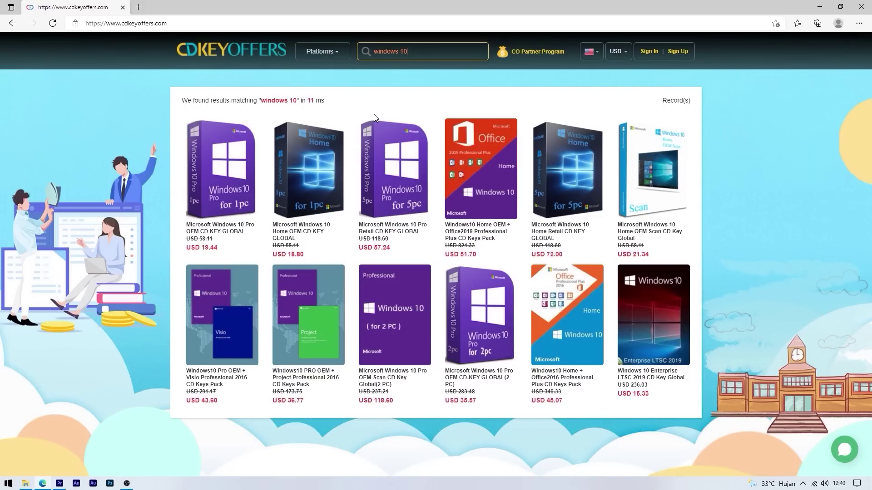
- Open the Microsoft Windows 10 Pro OEM CD KEY GLOBAL product, sign in with a Google account, and proceed to buy it
left_click(217, 164)
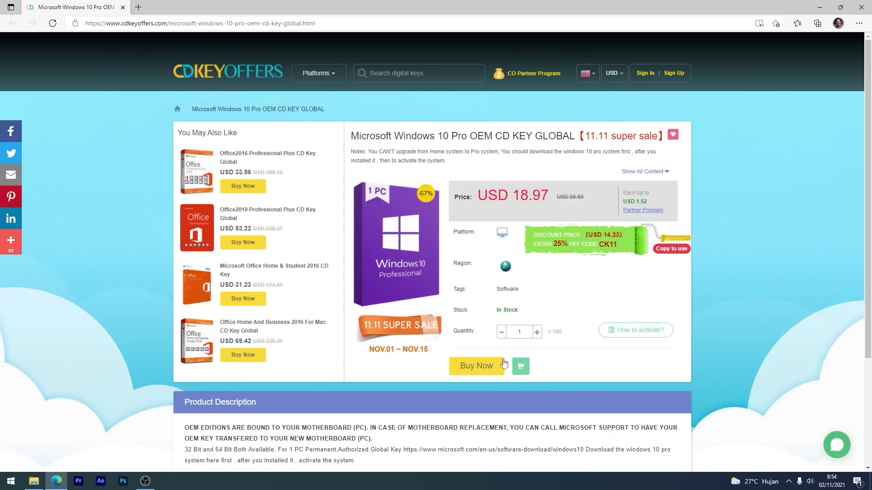
left_click(484, 368)
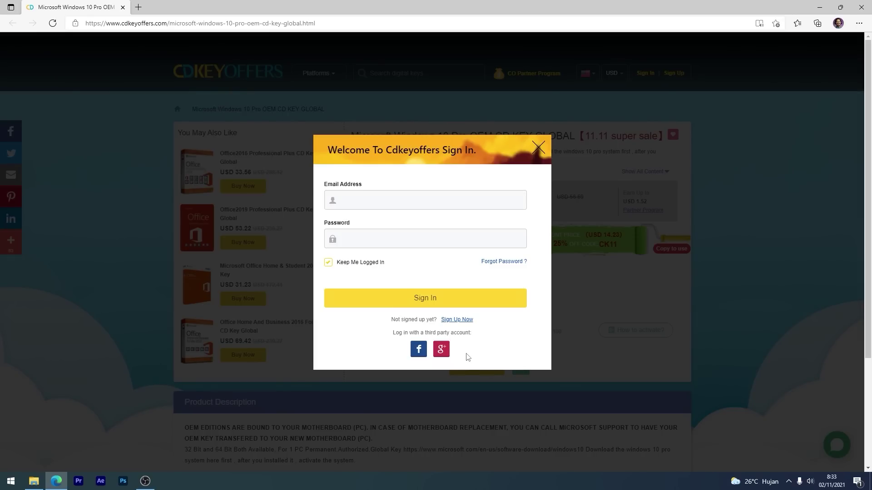
left_click(442, 351)
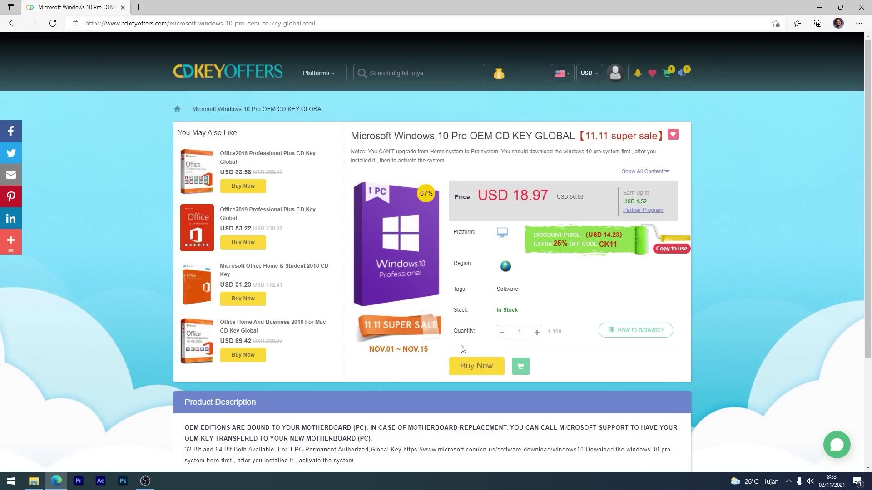
left_click(470, 368)
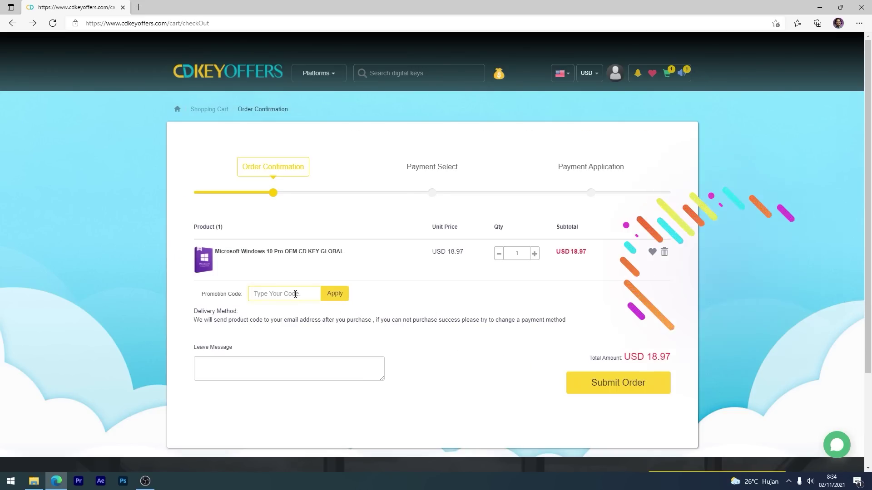
- Apply the promotion code UP20 to the Windows 10 Pro order and submit the order
type("UP20")
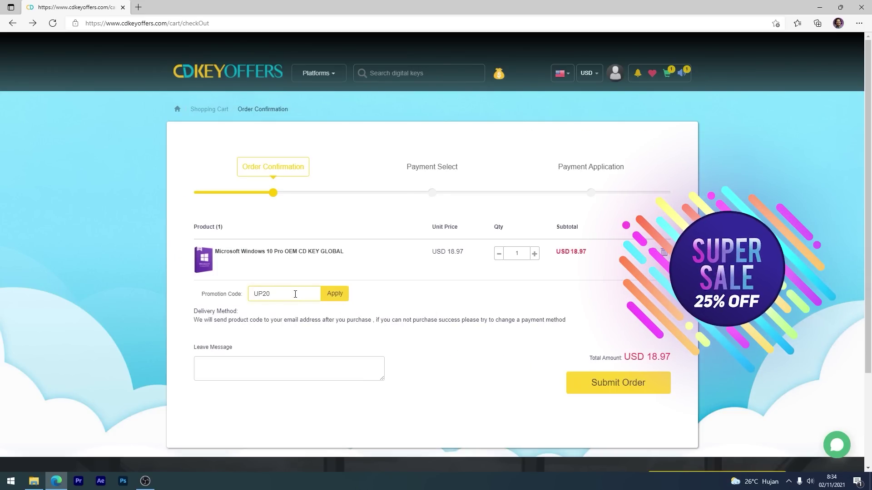
left_click(334, 295)
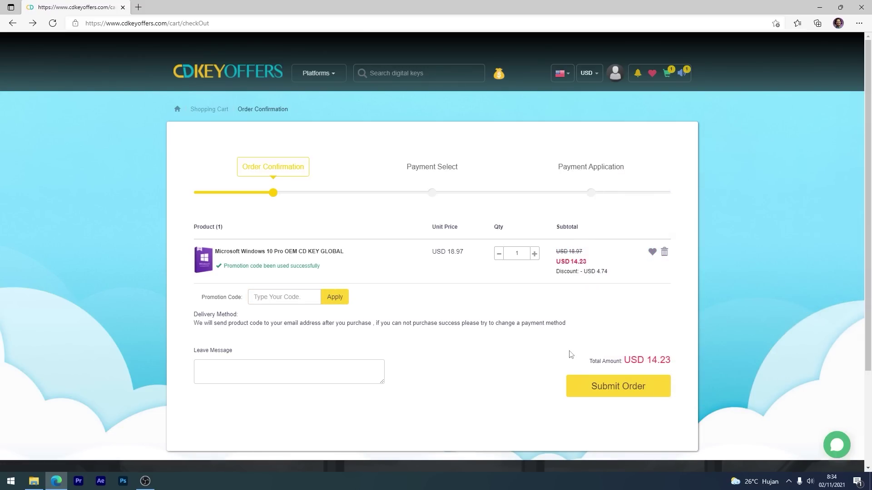
left_click(593, 387)
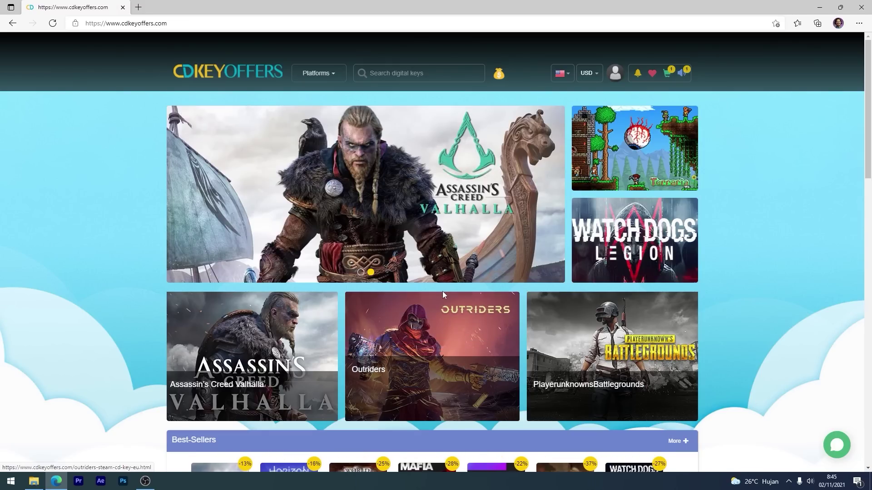
- Open the account's purchased orders and view the product key of the completed Windows 10 Pro order, selecting the key text
left_click(615, 74)
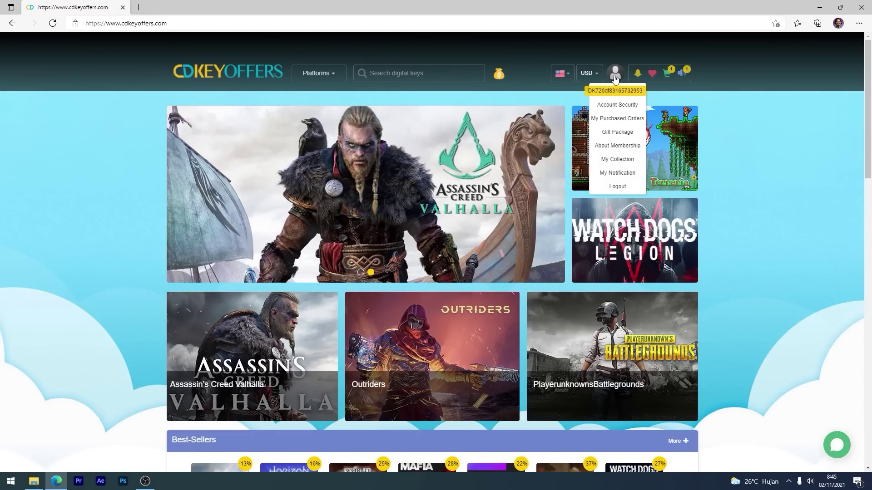
left_click(601, 121)
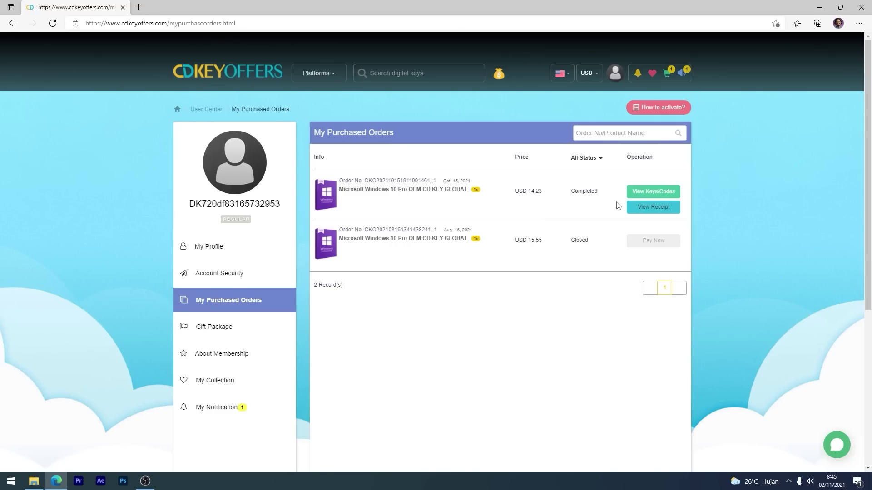
left_click(648, 192)
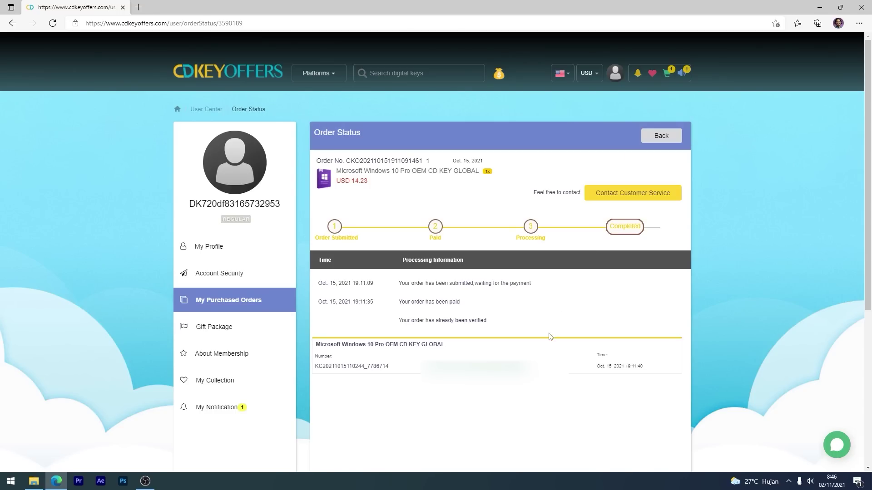
left_click_drag(523, 366, 427, 366)
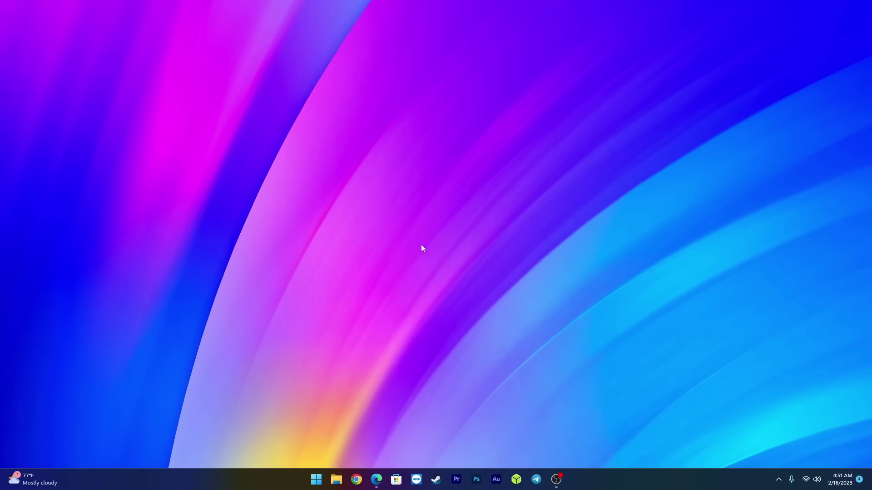
- Switch to Microsoft Edge and download the tiny11 b2.iso image from the Internet Archive page, saving it to F:\
left_click(377, 480)
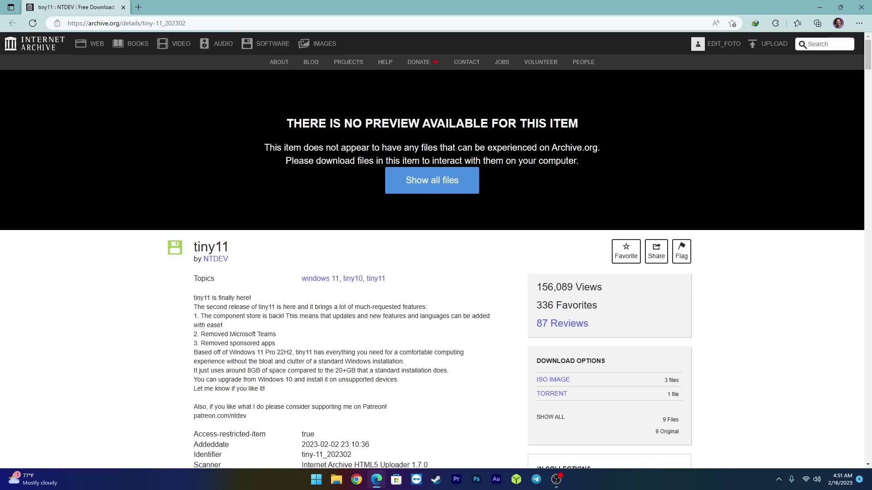
scroll(402, 308, "down", 3)
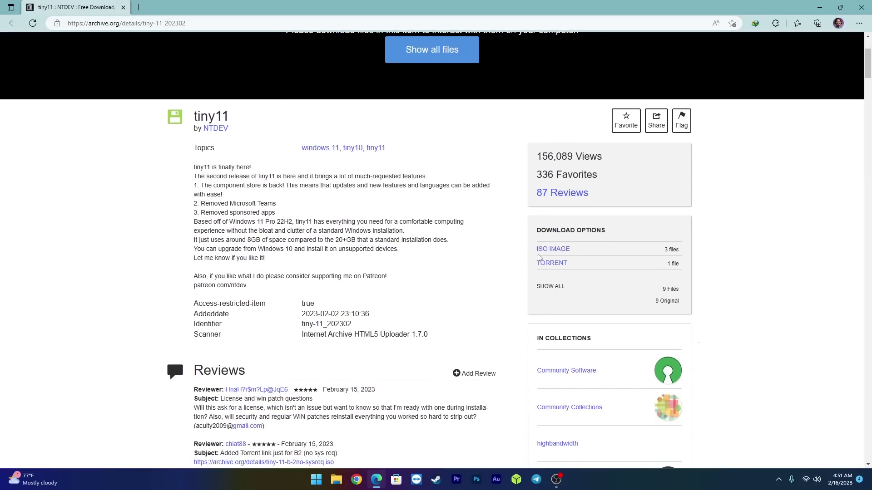
left_click(573, 250)
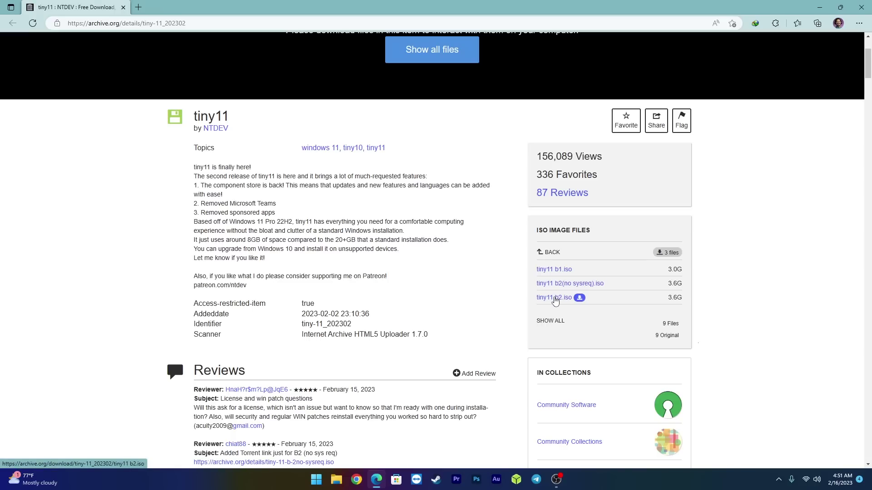
left_click(555, 301)
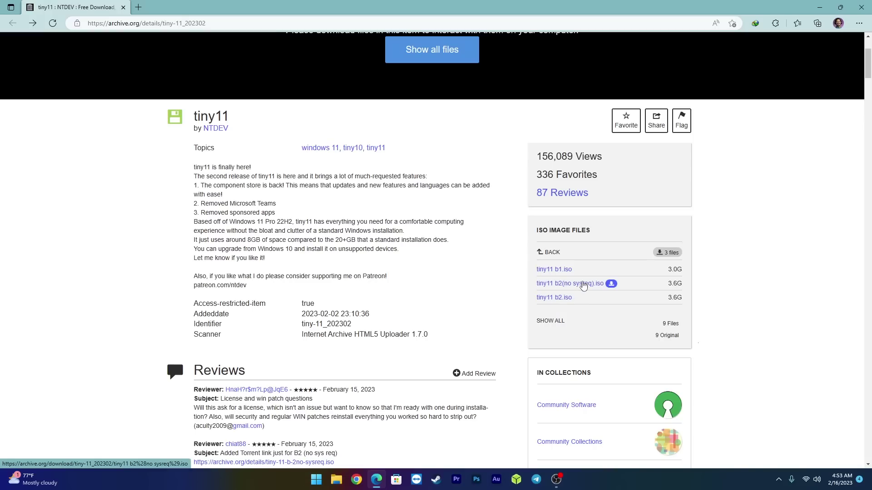
left_click(566, 301)
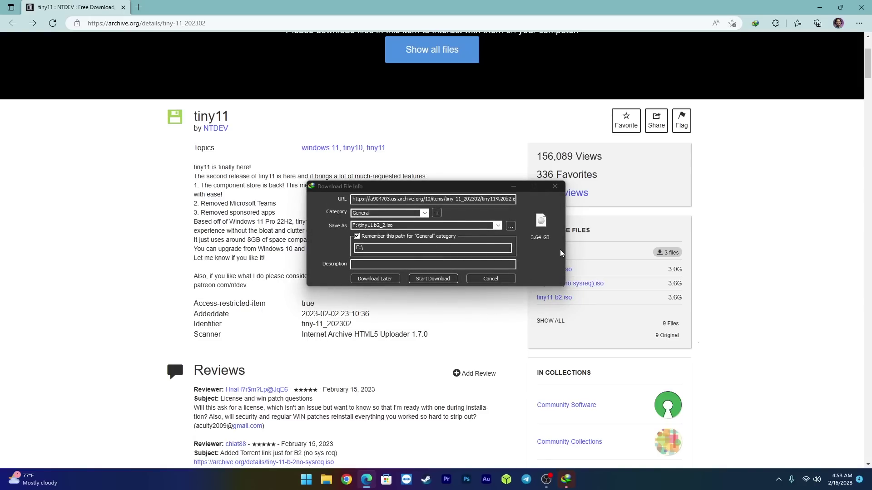
left_click(432, 278)
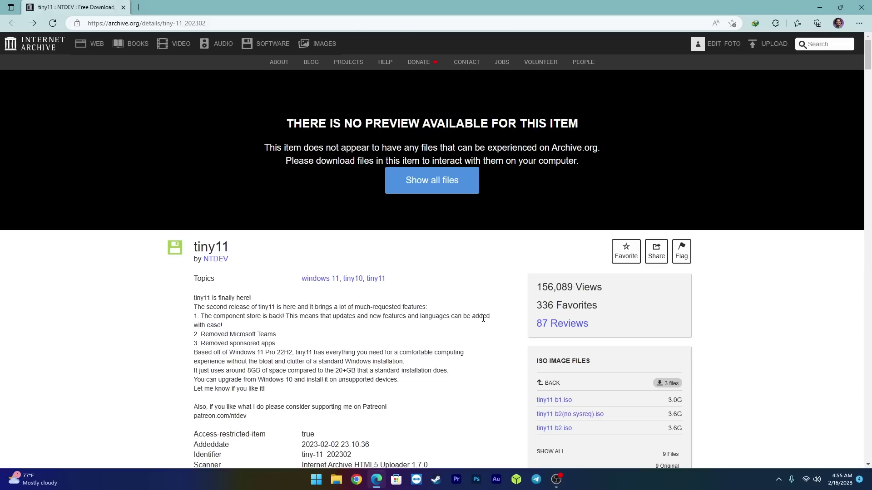
- Go to the Rufus website, collapse the advertisement banner, and download Rufus 3.21 Portable
right_click(482, 323)
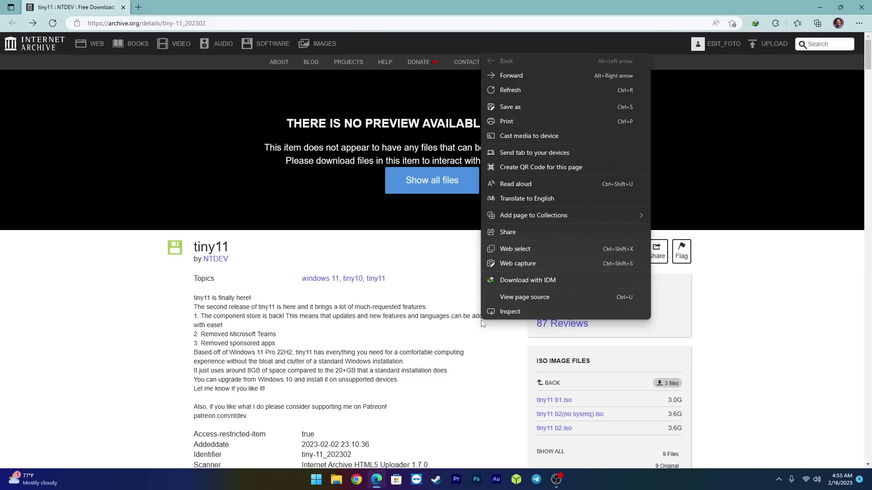
left_click(431, 259)
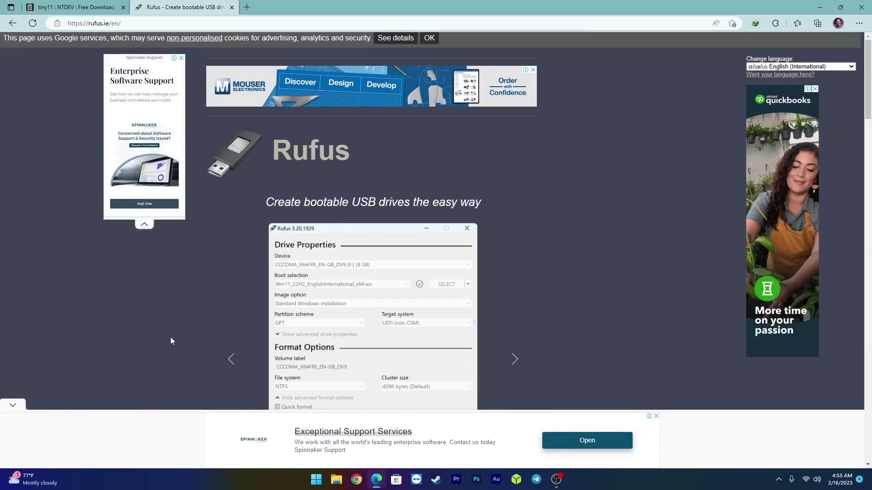
left_click(12, 405)
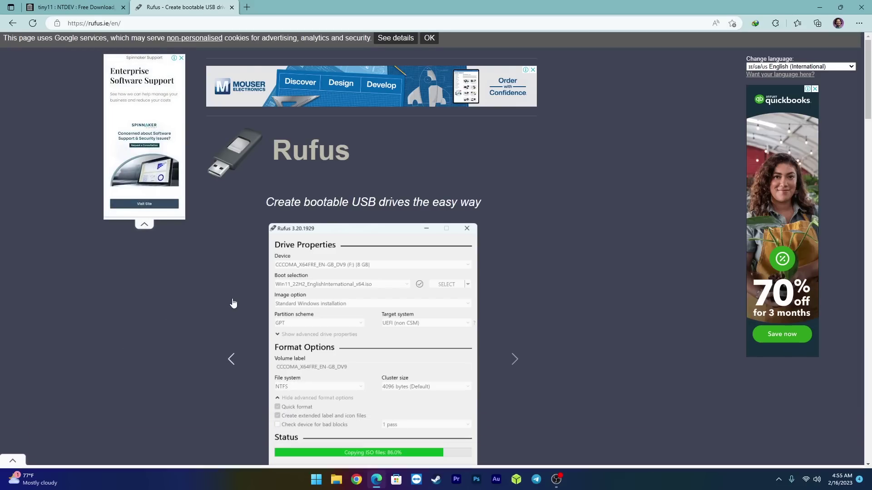
scroll(233, 304, "down", 5)
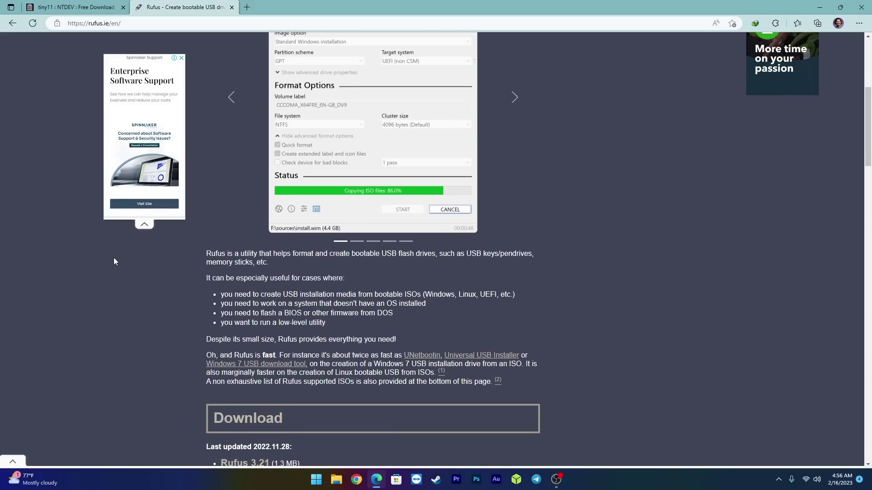
scroll(109, 268, "down", 3)
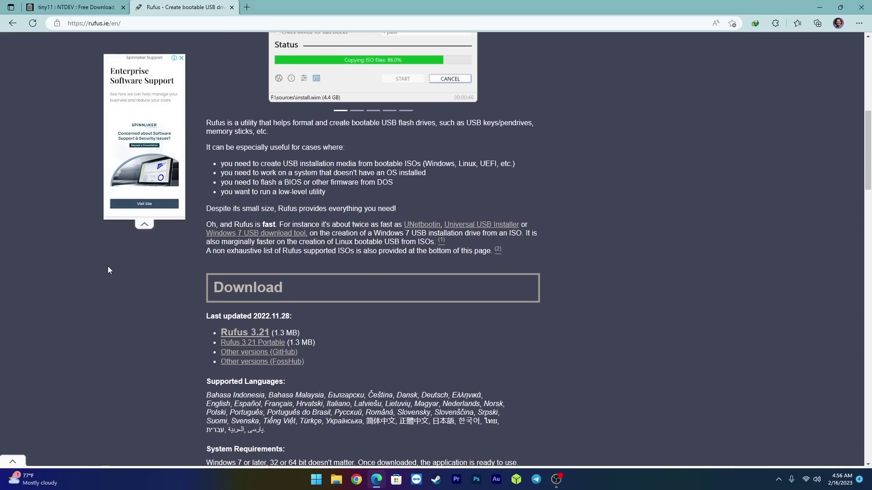
left_click(269, 348)
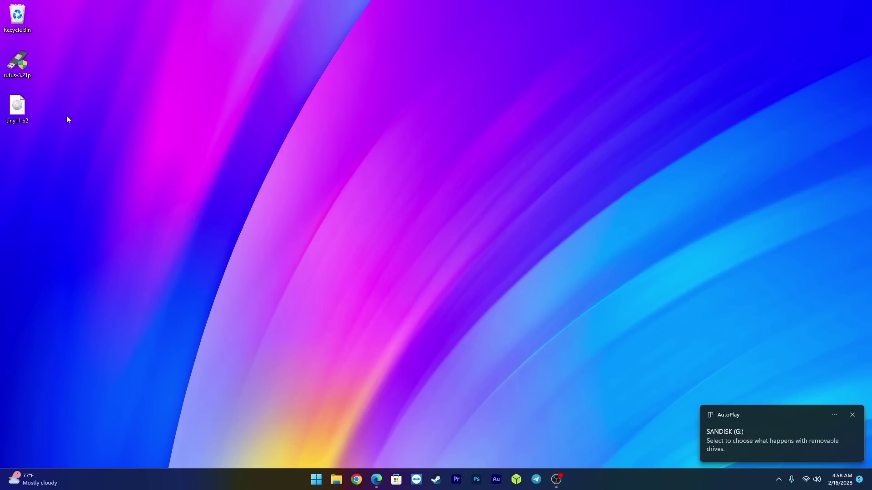
- Launch Rufus from the desktop, decline online update checks, and keep SANDISK (G:) [64 GB] as the device
double_click(20, 66)
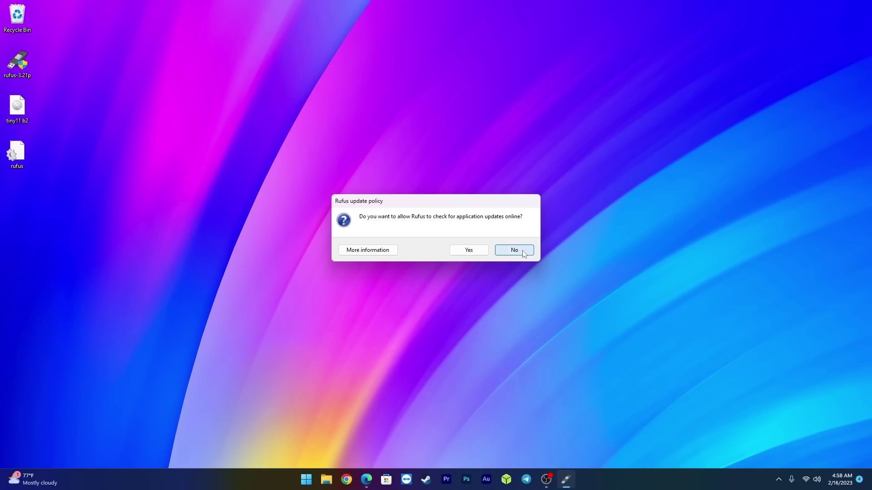
left_click(515, 250)
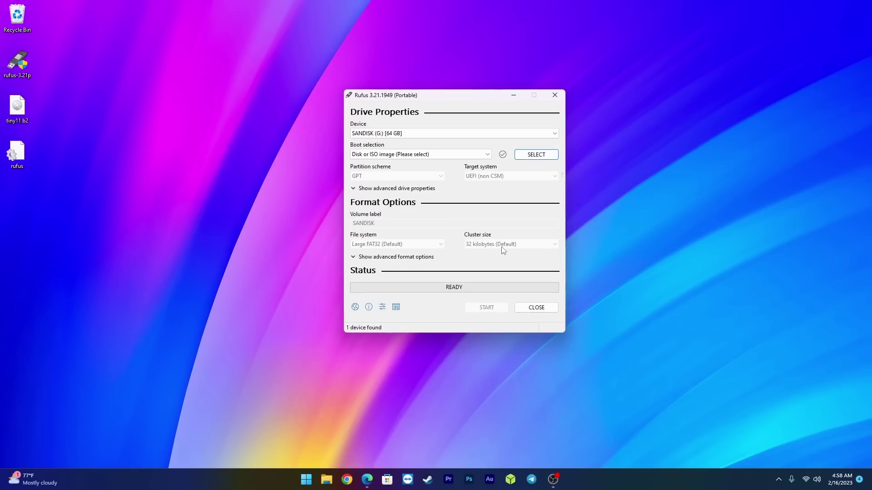
left_click(429, 134)
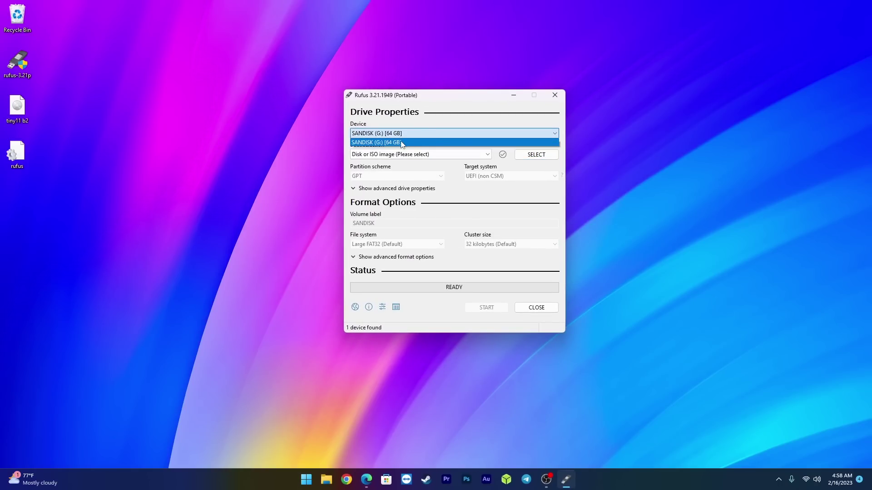
left_click(370, 124)
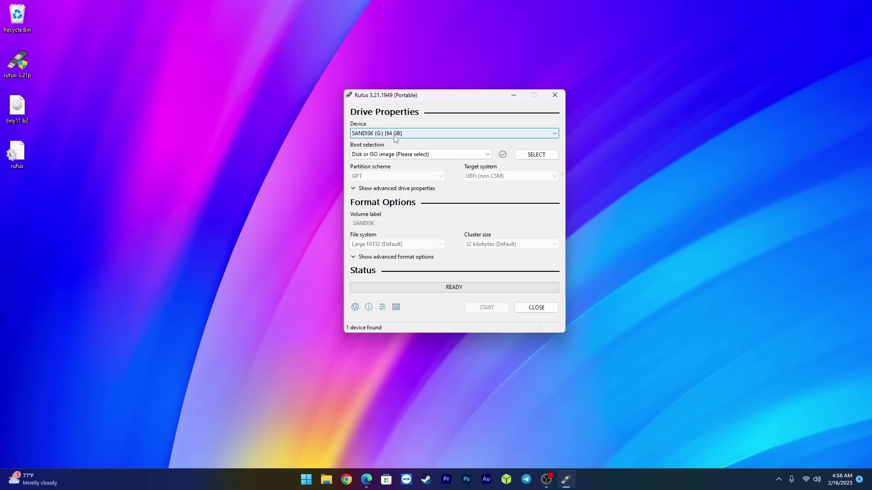
key("Tab")
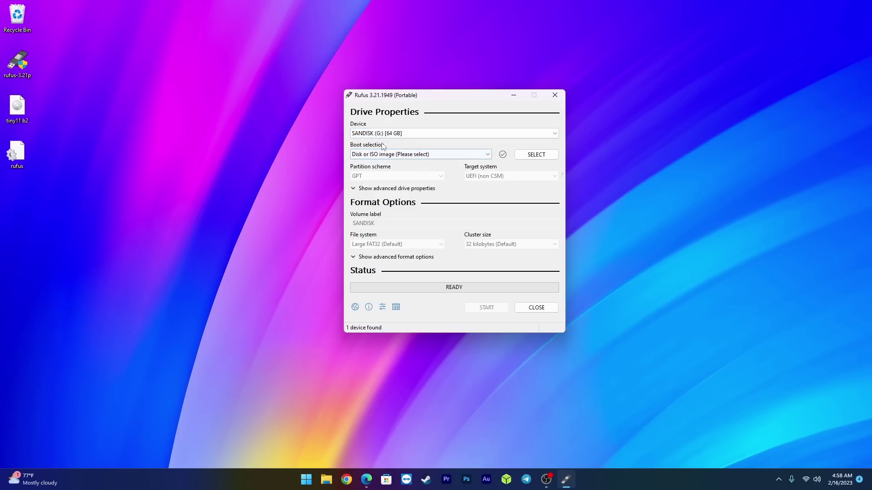
- Load the tiny11 b2 ISO from the desktop as the boot image
left_click(525, 156)
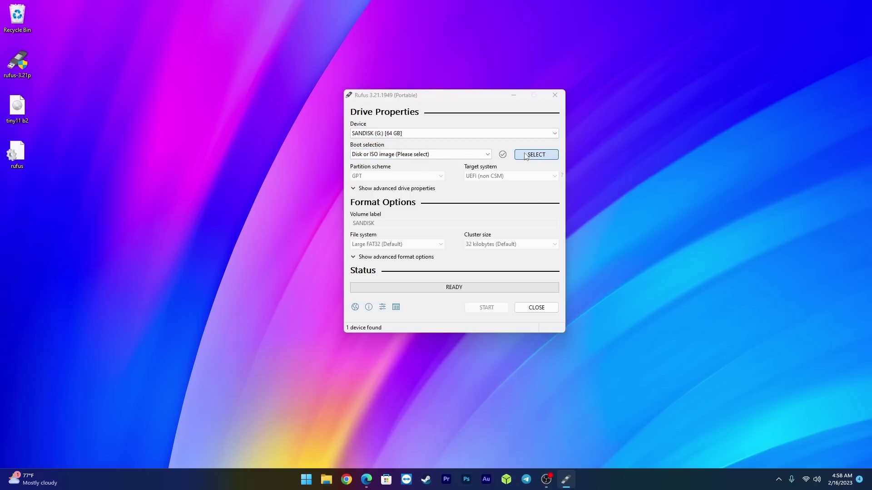
left_click(454, 181)
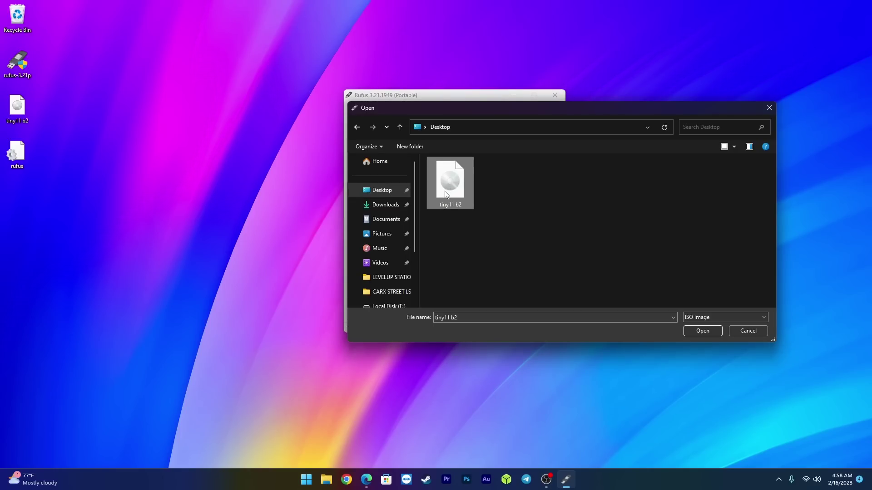
left_click(701, 332)
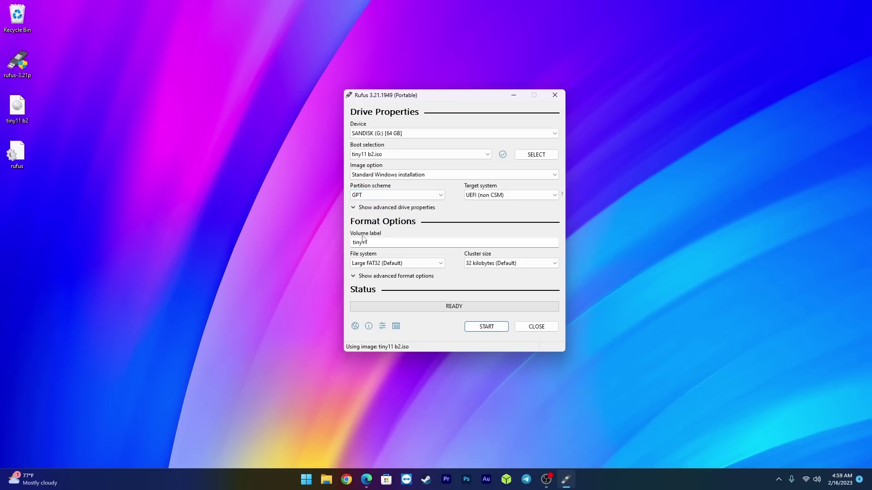
- Open Disk Management, check the partition style of Disk 2, which holds the C: volume, and close it
right_click(308, 484)
left_click(298, 312)
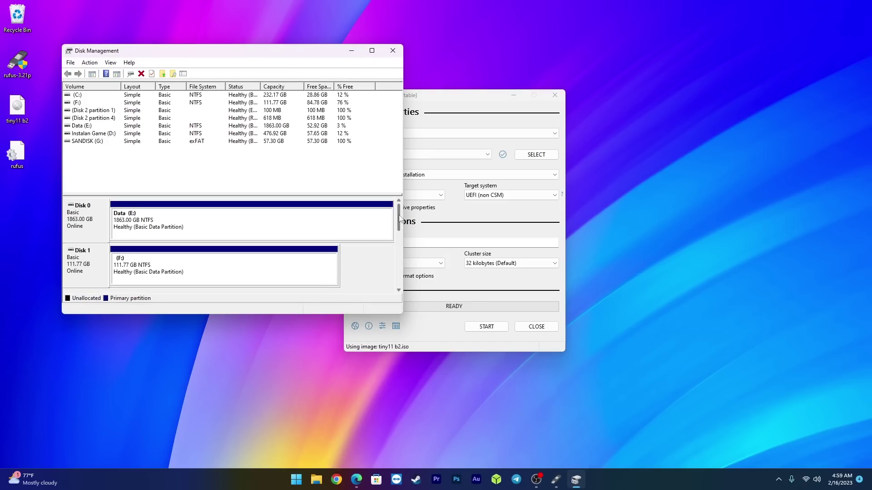
scroll(397, 222, "down", 2)
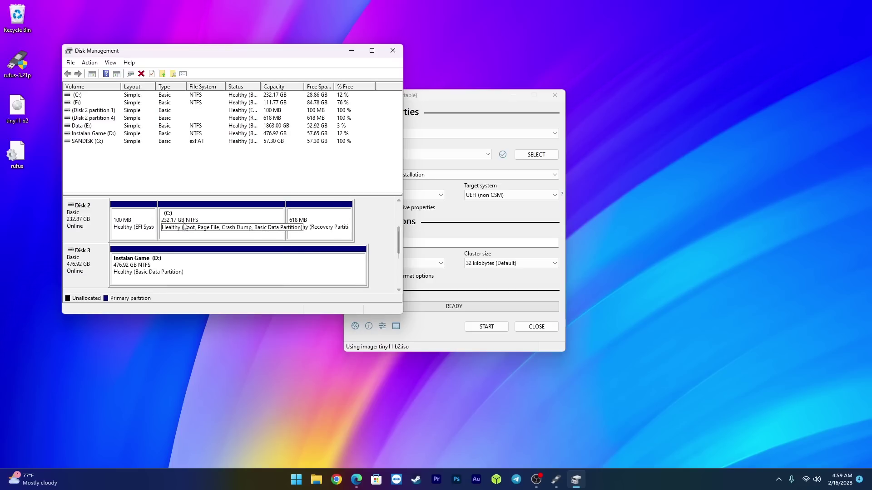
right_click(78, 218)
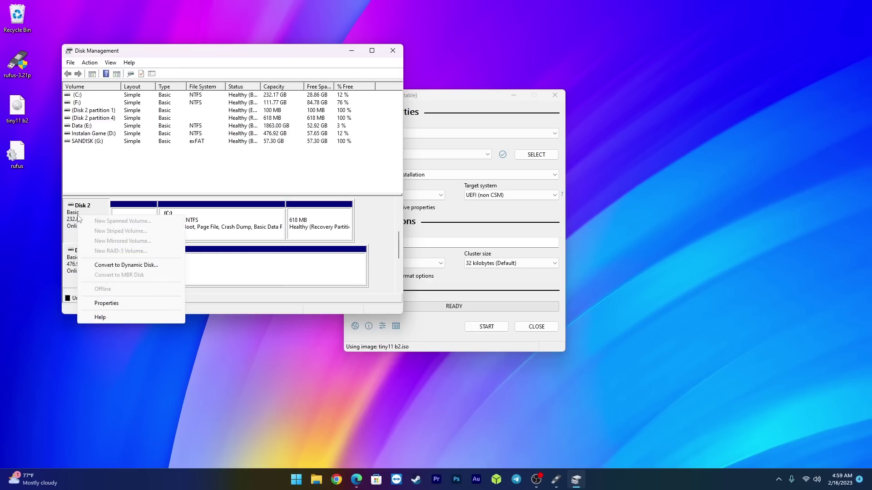
left_click(119, 303)
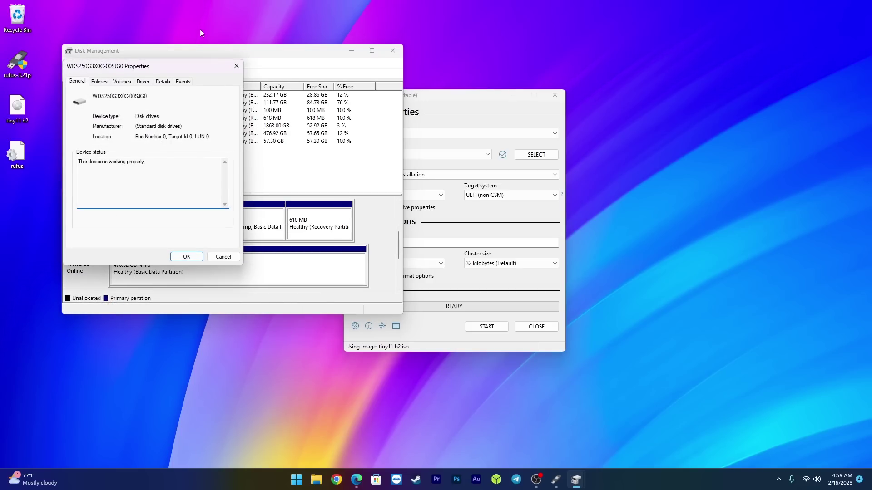
left_click(122, 82)
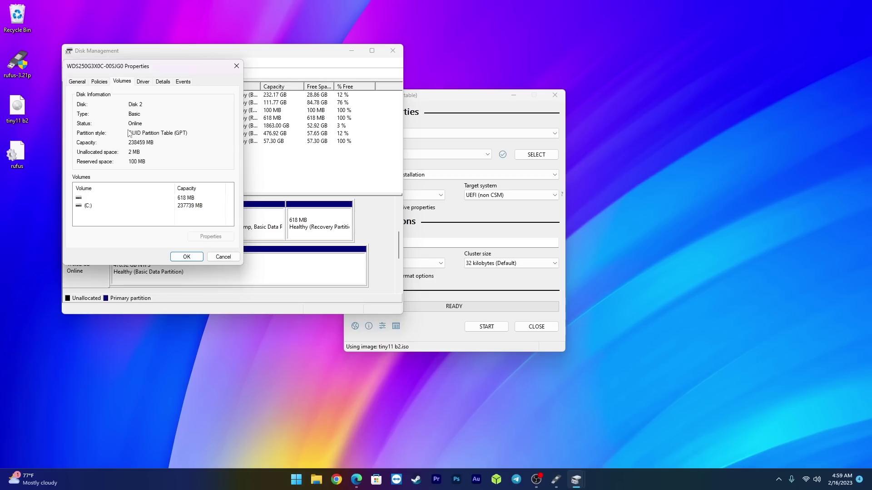
left_click(418, 164)
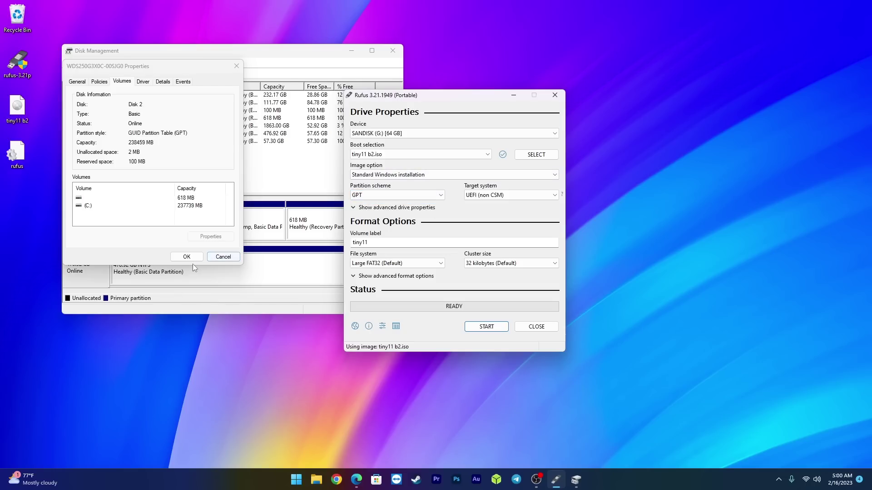
left_click(223, 257)
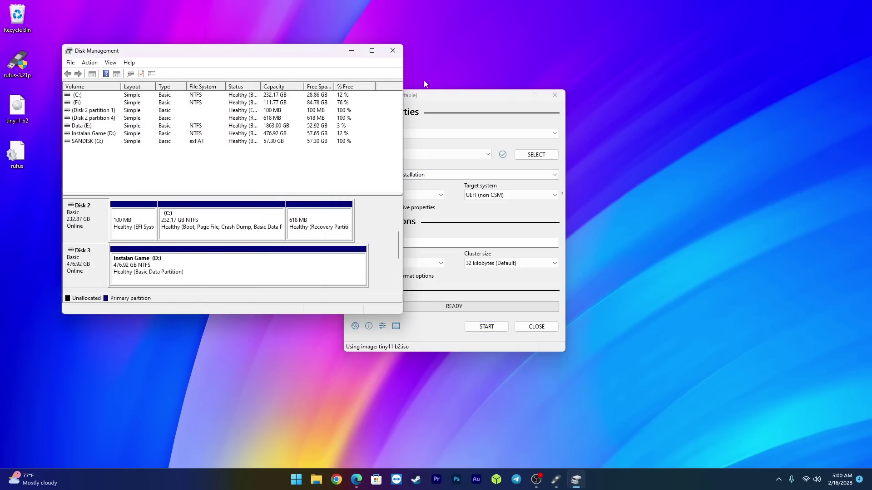
left_click(397, 52)
- Write the USB drive with the 4GB+ RAM, Secure Boot, TPM 2.0 and online Microsoft account requirements removed, accept erasing its data, and close Rufus
left_click(482, 329)
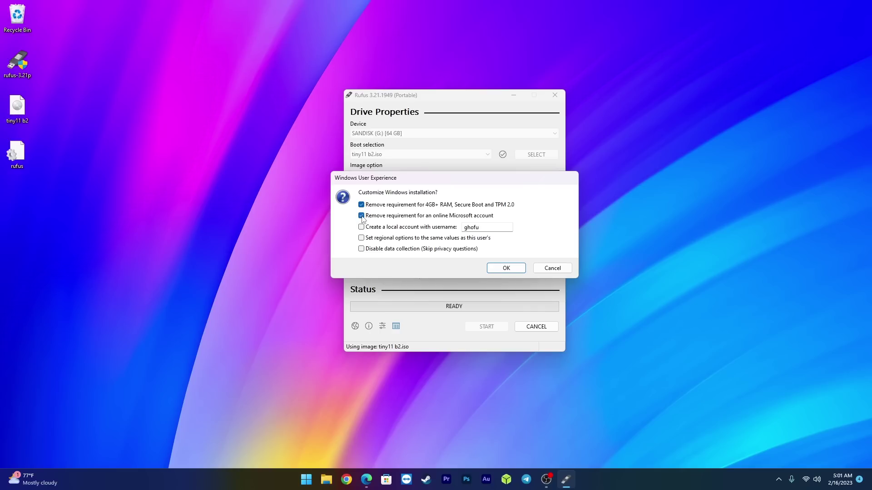
left_click(503, 271)
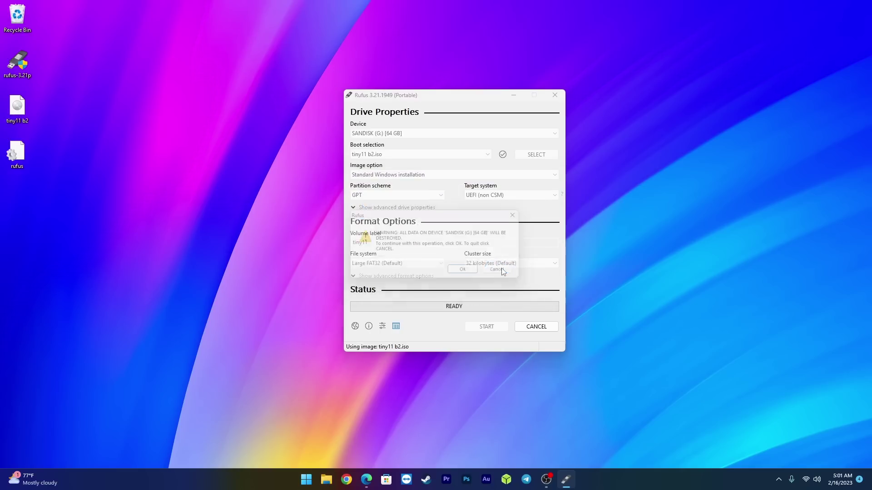
left_click(472, 271)
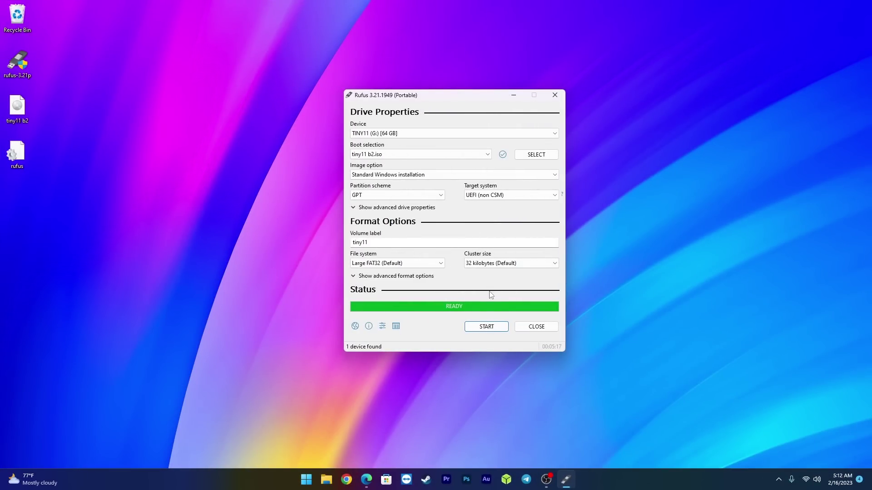
left_click(548, 328)
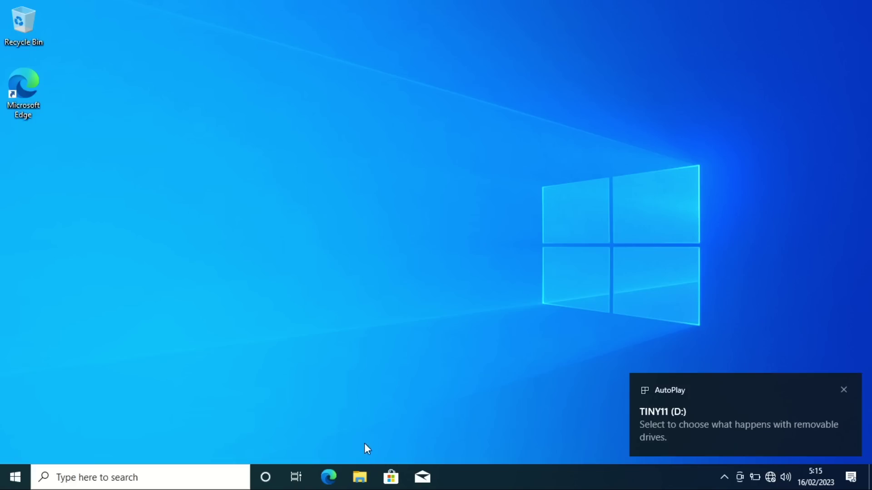
- Rename the Local Disk (C:) drive as WINDOWS 11 in File Explorer, granting administrator permission, and close the window
left_click(359, 479)
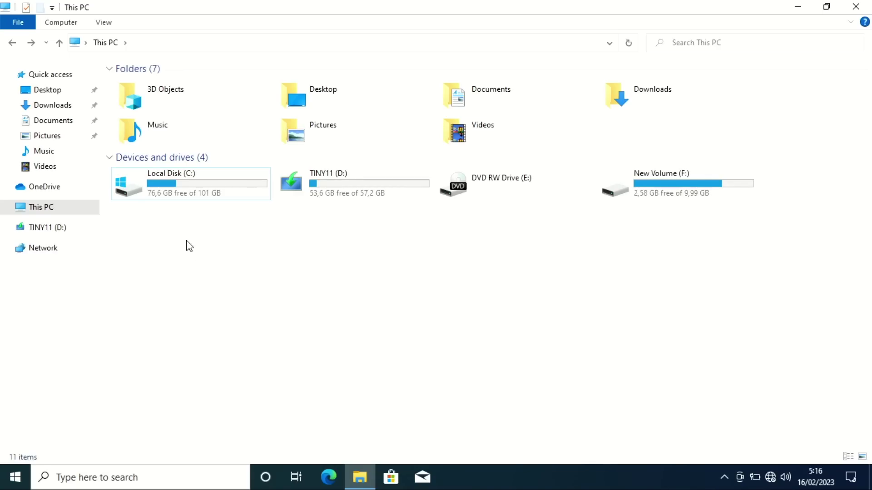
left_click(170, 185)
right_click(170, 185)
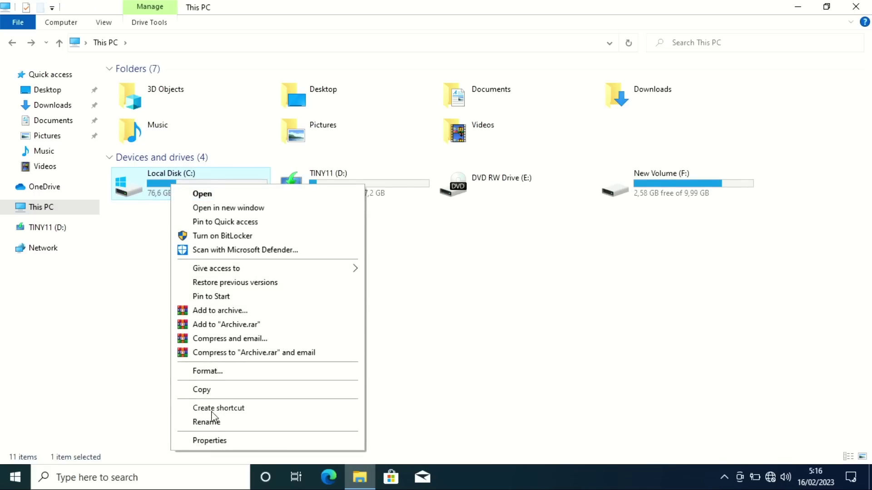
left_click(212, 427)
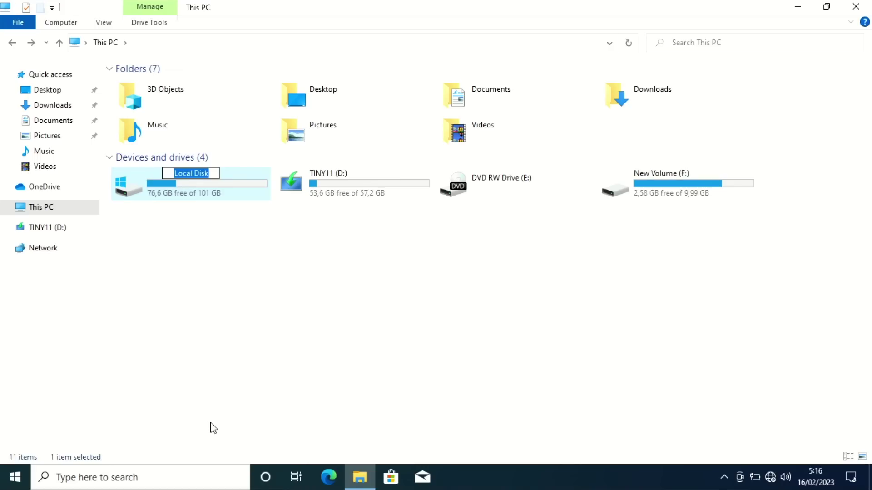
type("WINDOWS 1")
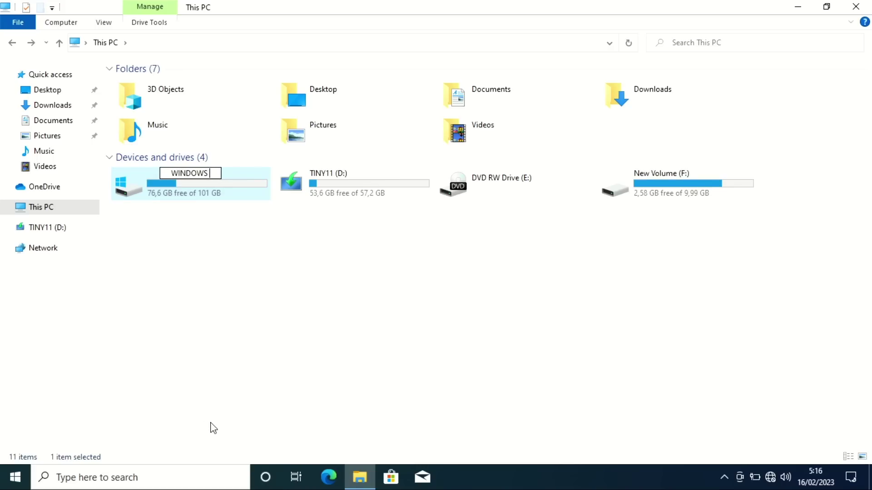
type("1")
key("Return")
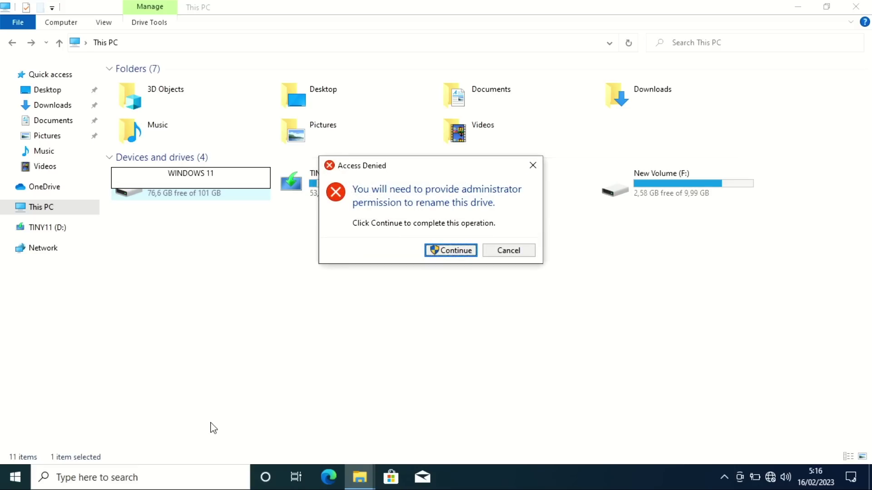
left_click(446, 258)
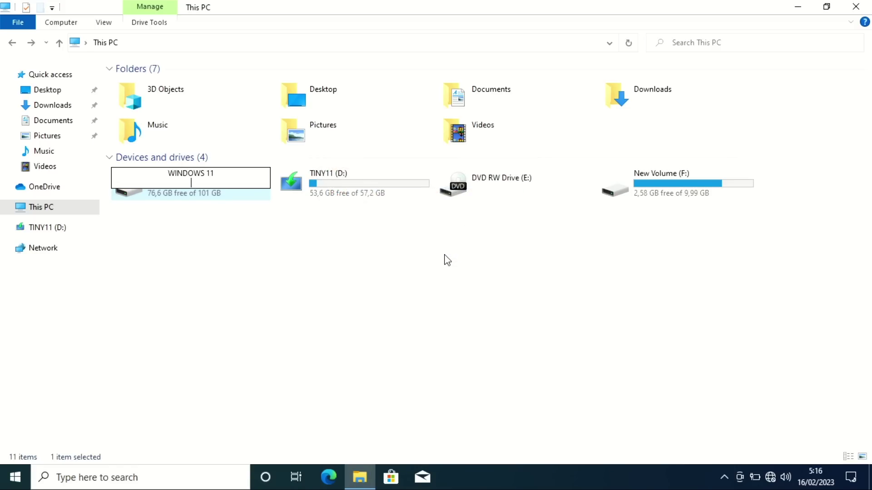
left_click(856, 6)
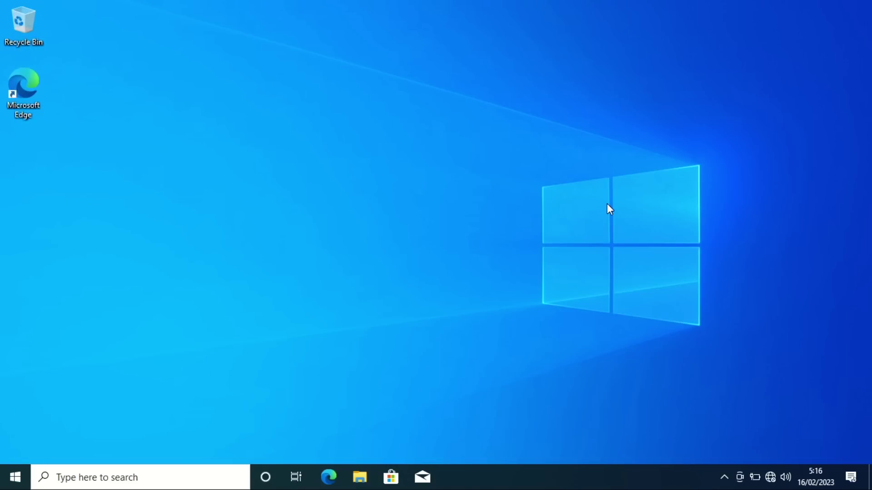
- Restart the computer to enter the BIOS setup
left_click(15, 477)
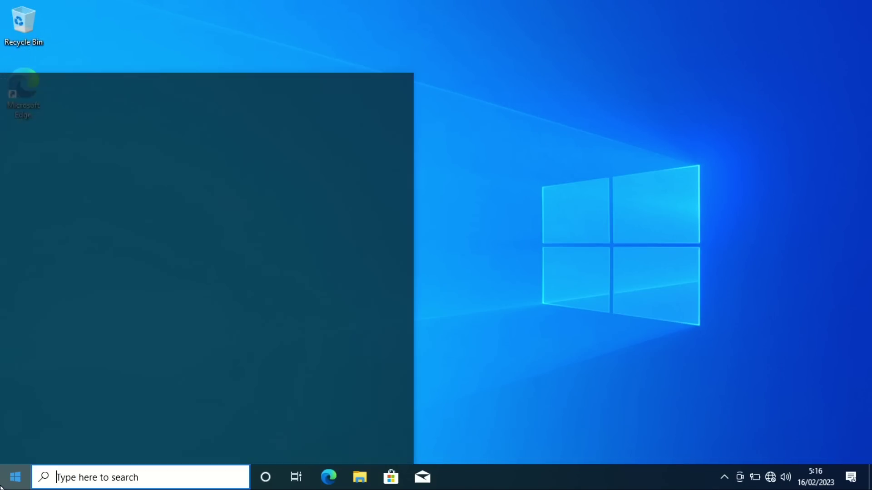
left_click(40, 447)
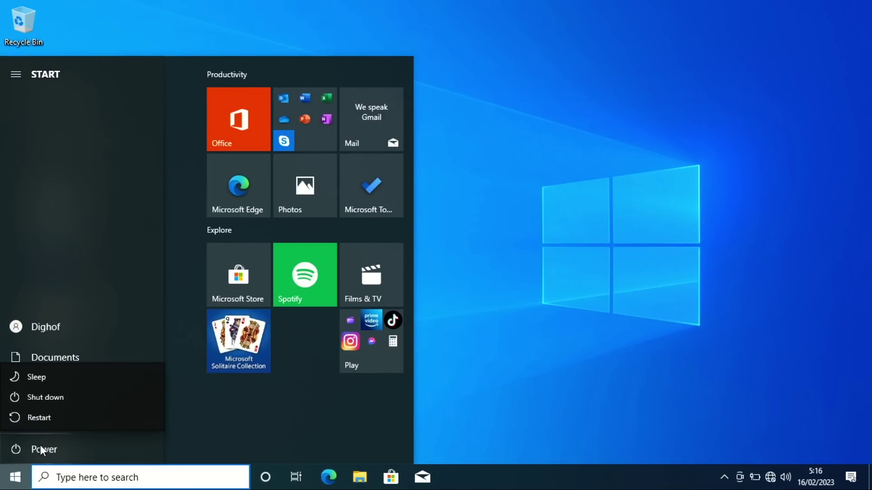
left_click(64, 415)
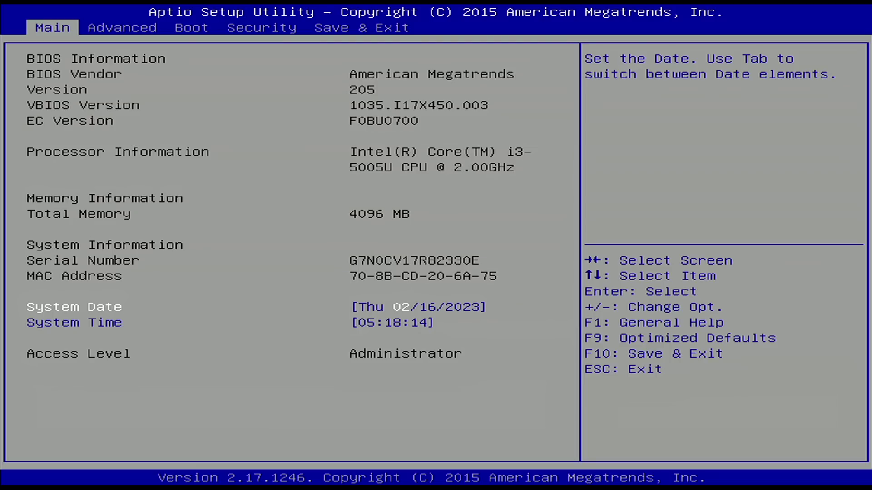
- Set Boot Option #1 to UEFI: USB in the BIOS setup, save the configuration and exit
key("Right")
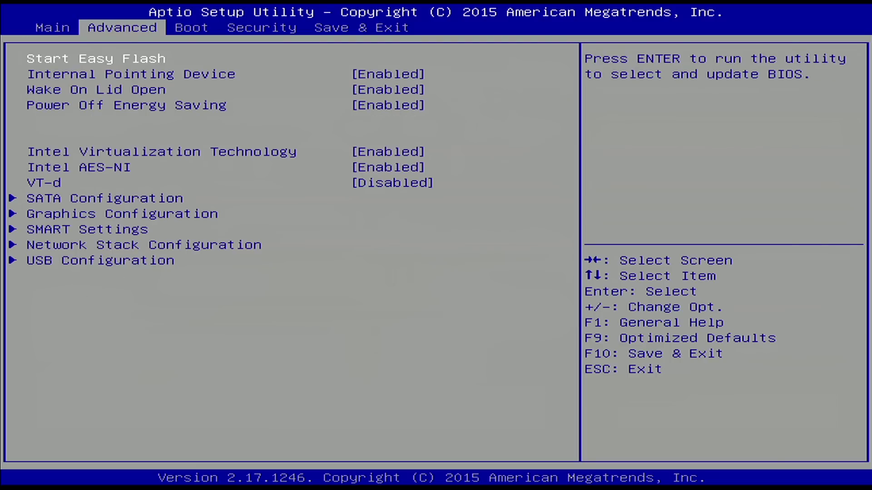
key("Right")
key("Down")
key("Down")
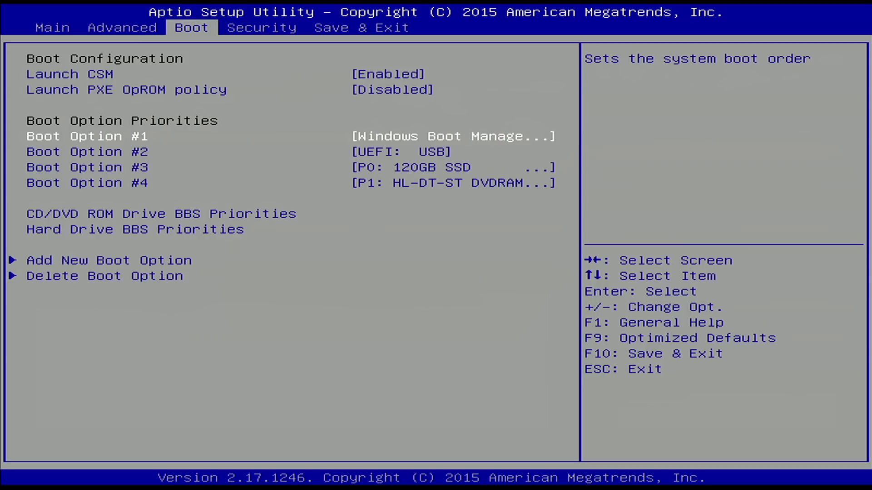
key("Return")
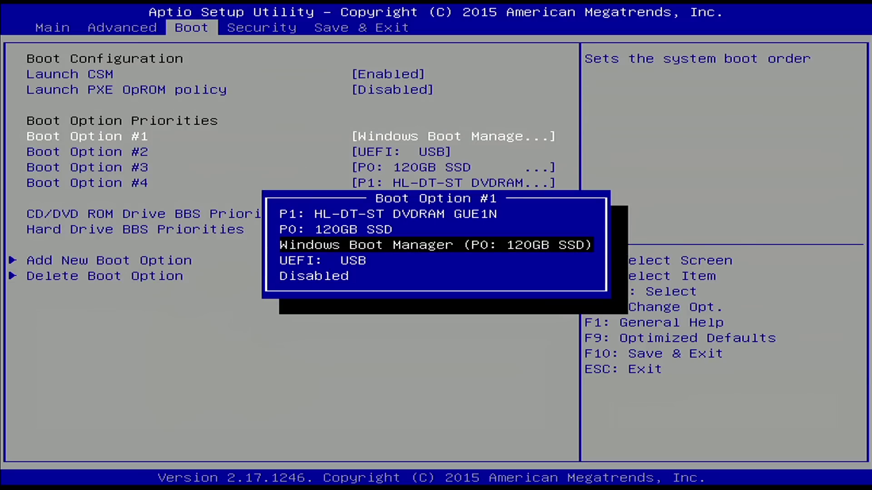
key("Down")
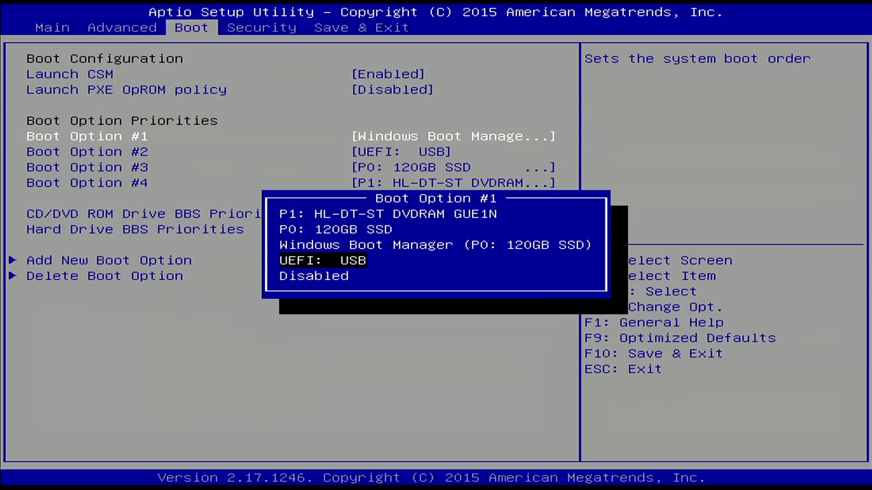
key("Return")
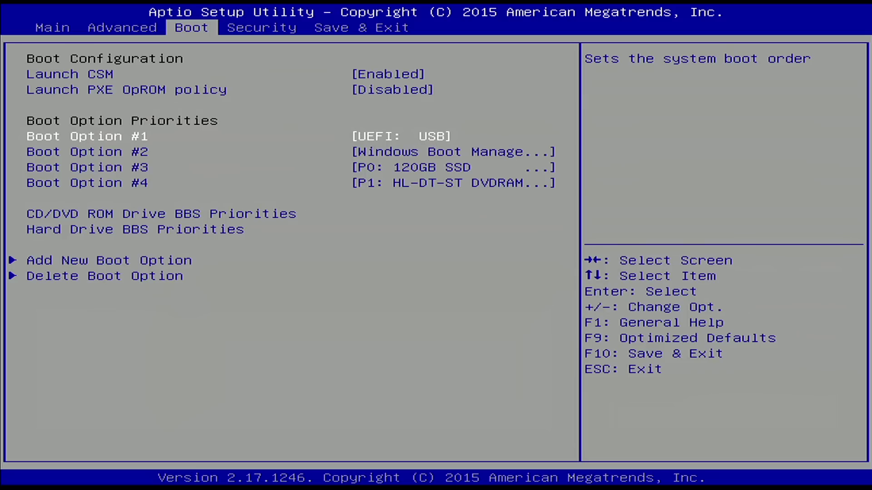
key("F10")
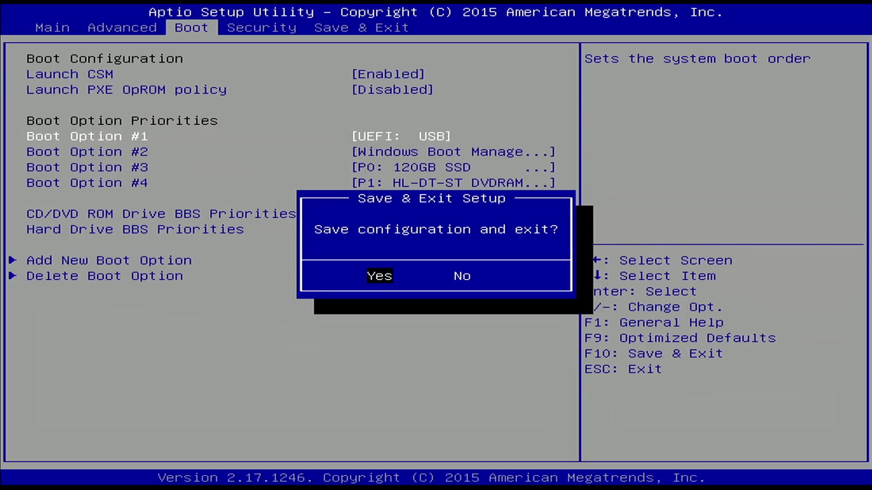
key("Return")
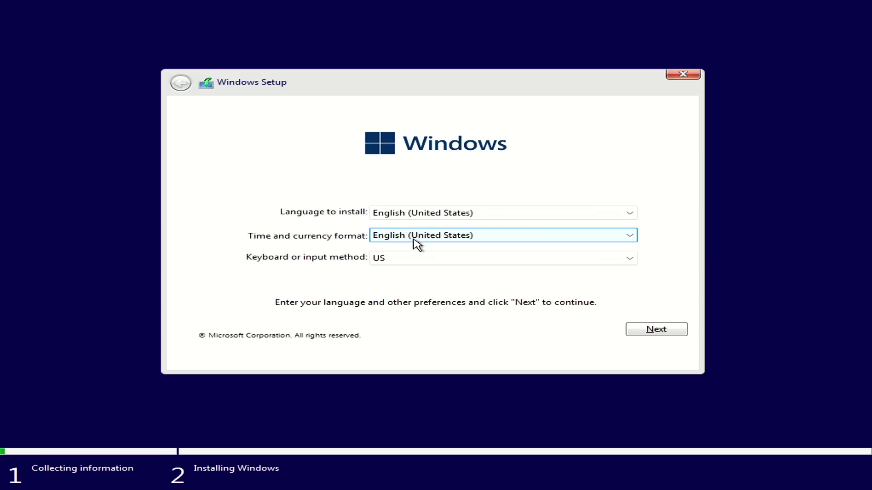
- Set the time and currency format to Indonesian (Indonesia) in Windows Setup and accept the license terms
left_click(410, 241)
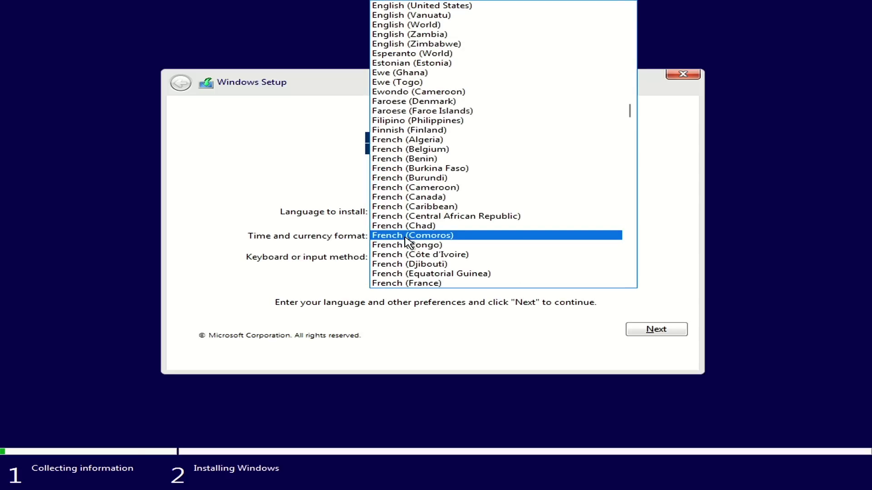
type("in")
key("Return")
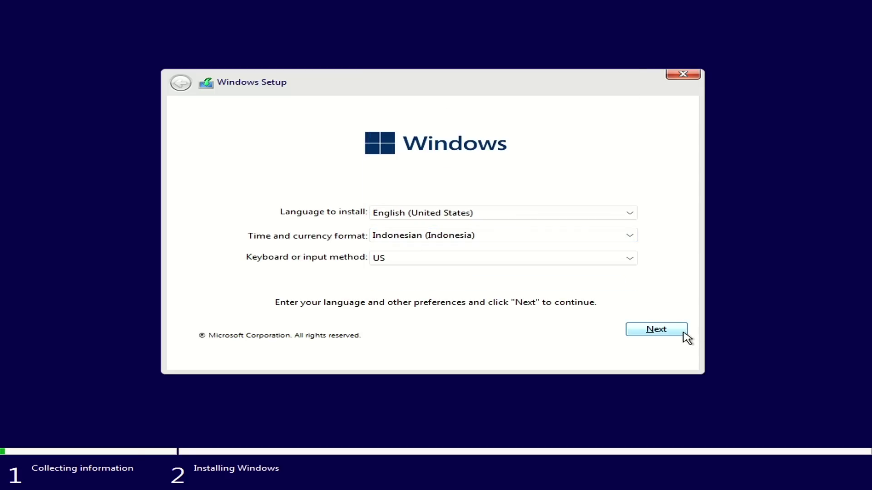
left_click(671, 333)
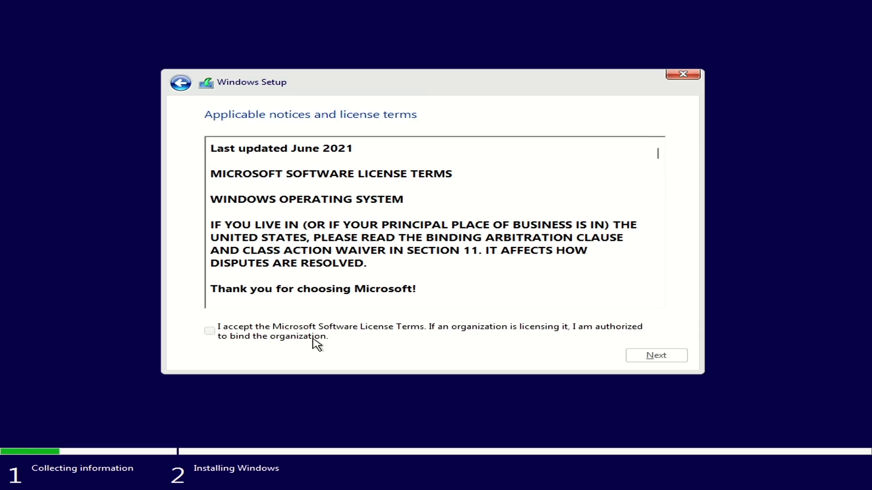
left_click(314, 340)
left_click(667, 355)
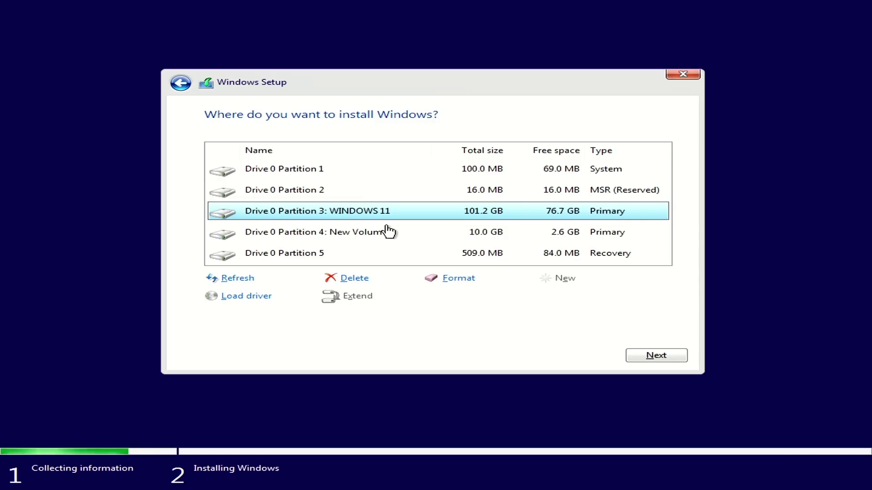
- Format Drive 0 Partition 3: WINDOWS 11 and start installing Windows on it
left_click(451, 280)
left_click(548, 296)
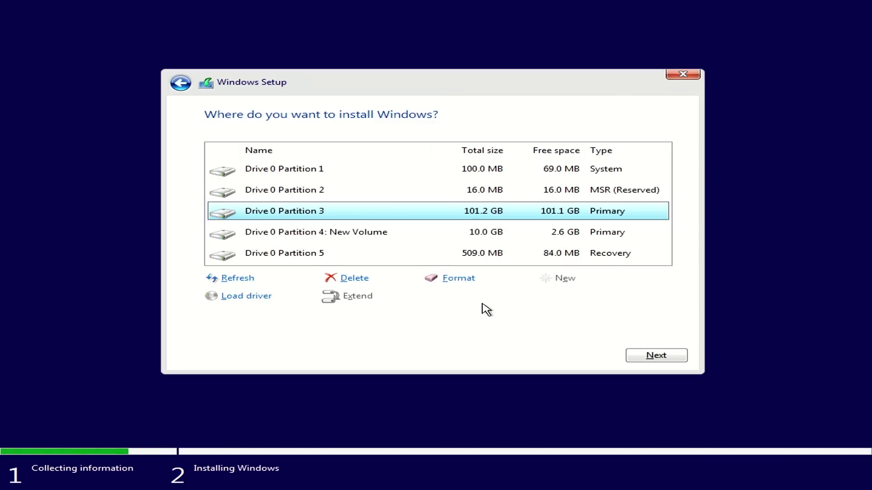
left_click(633, 355)
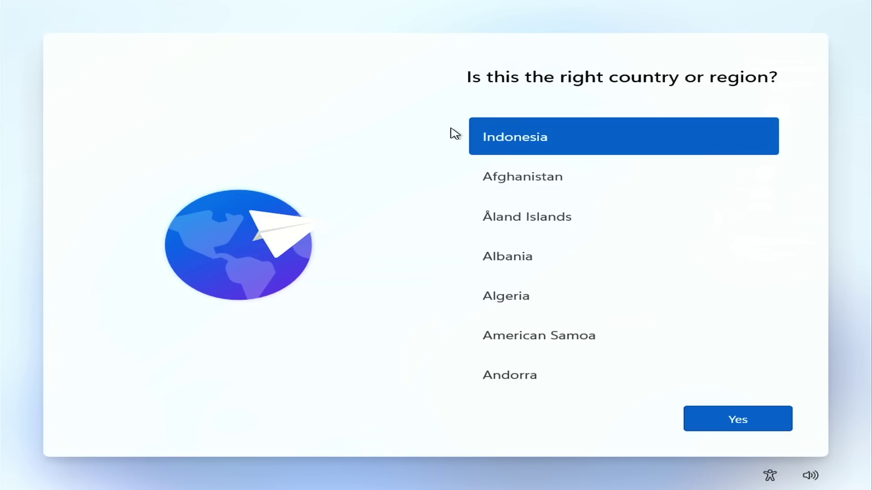
- Confirm Indonesia as the country and US as the keyboard layout, without adding a second layout
left_click(722, 412)
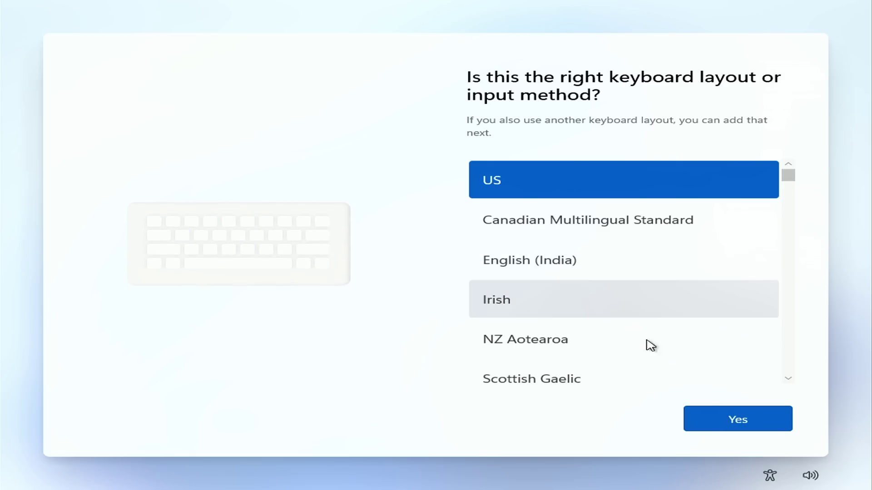
left_click(732, 415)
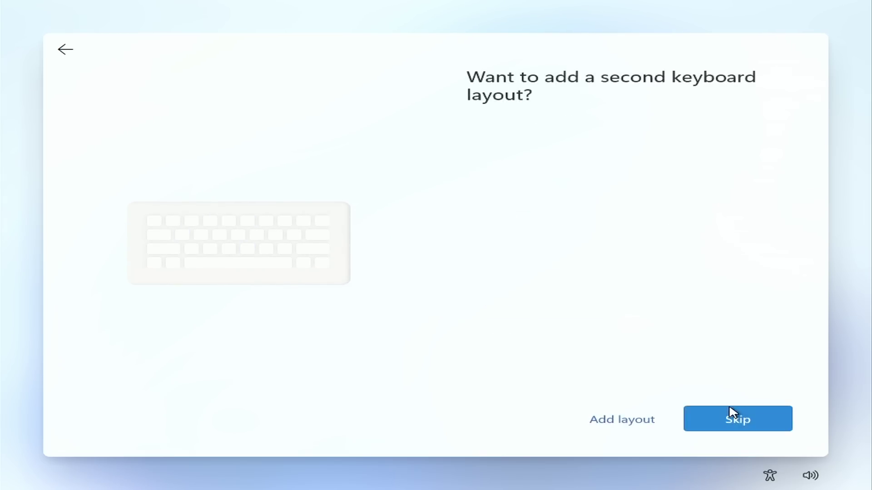
left_click(721, 419)
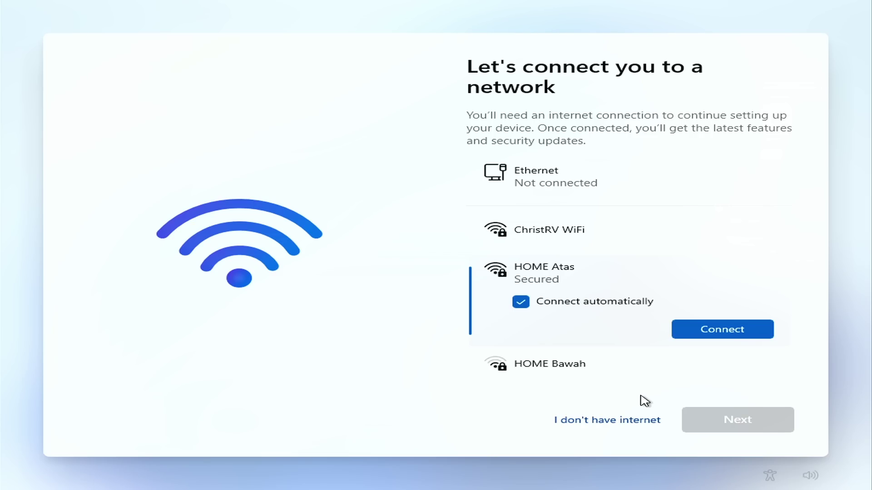
- Continue with limited setup without internet and create the local account Levelup ID with no password
left_click(583, 424)
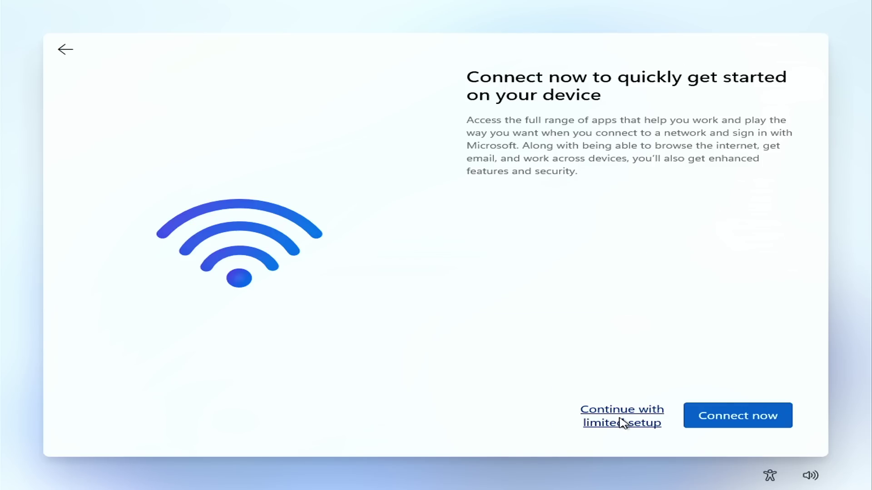
left_click(623, 423)
type("Levelup ID")
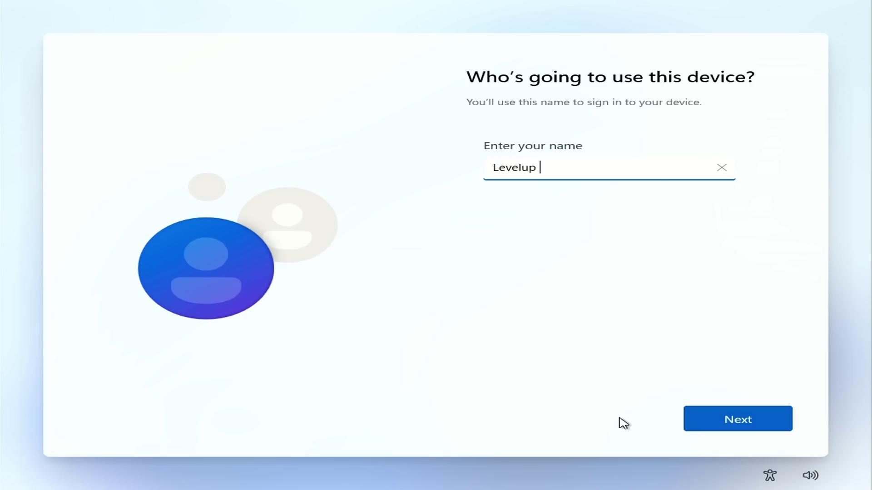
left_click(724, 419)
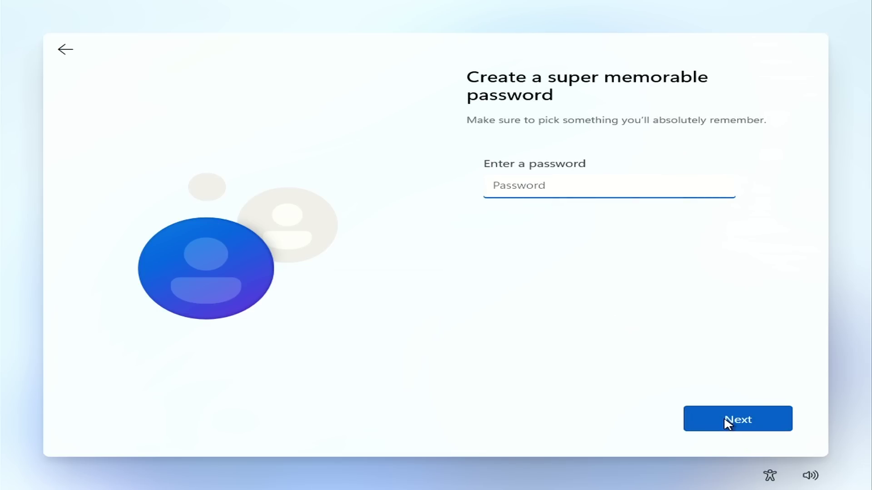
left_click(725, 419)
- Accept the device privacy settings, leaving optional diagnostic data, inking and typing, tailored experiences and advertising ID enabled
left_click(725, 419)
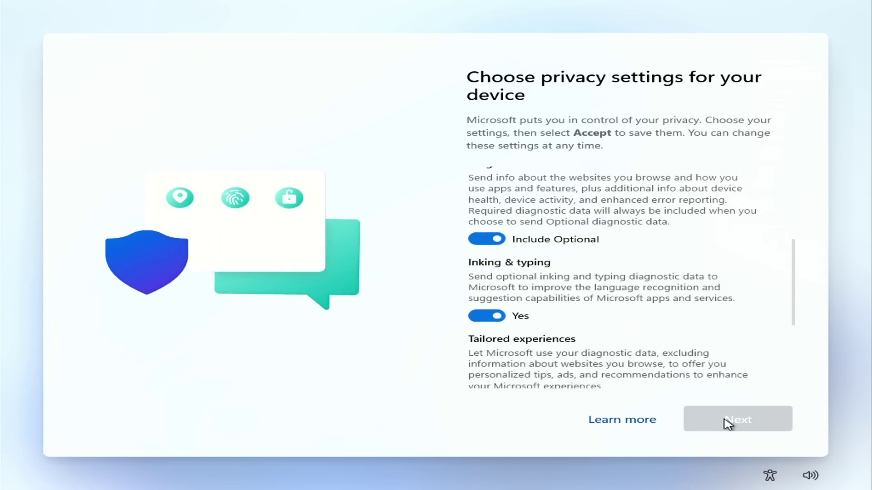
left_click(724, 420)
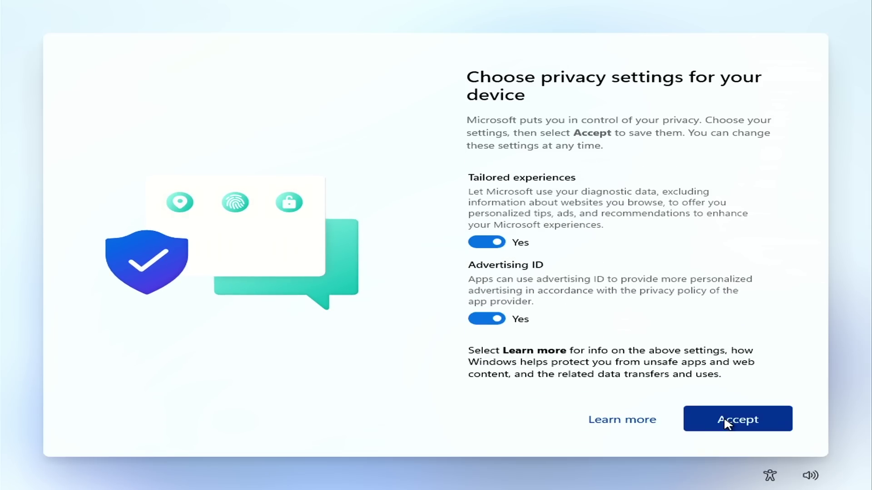
left_click(725, 419)
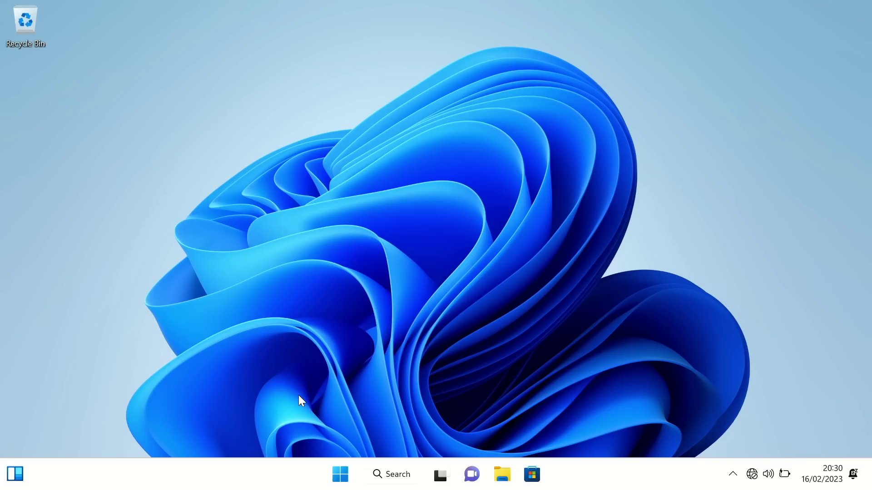
- Examine the CPU and memory usage of the fresh installation in Task Manager, then close it
key("ctrl+shift+Escape")
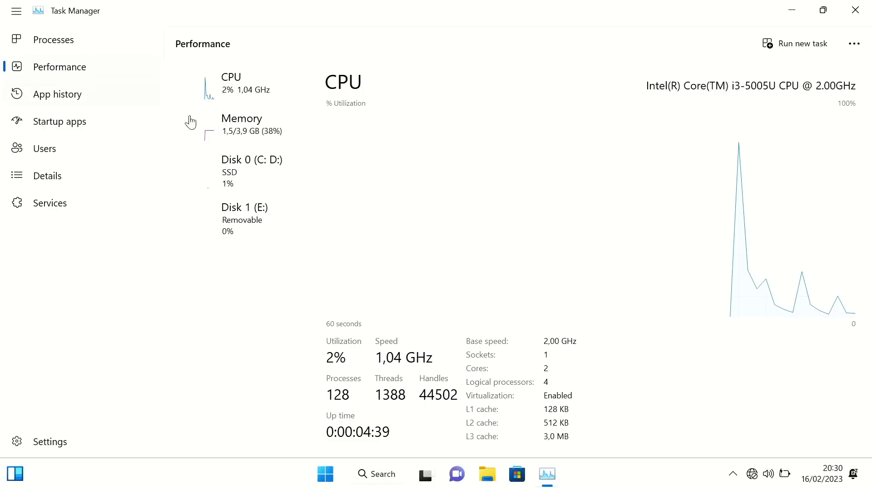
left_click(271, 132)
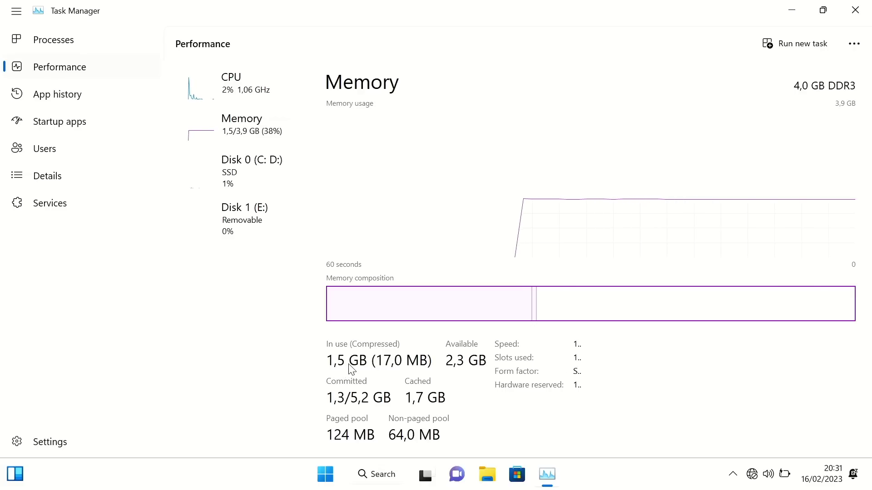
key("alt+F4")
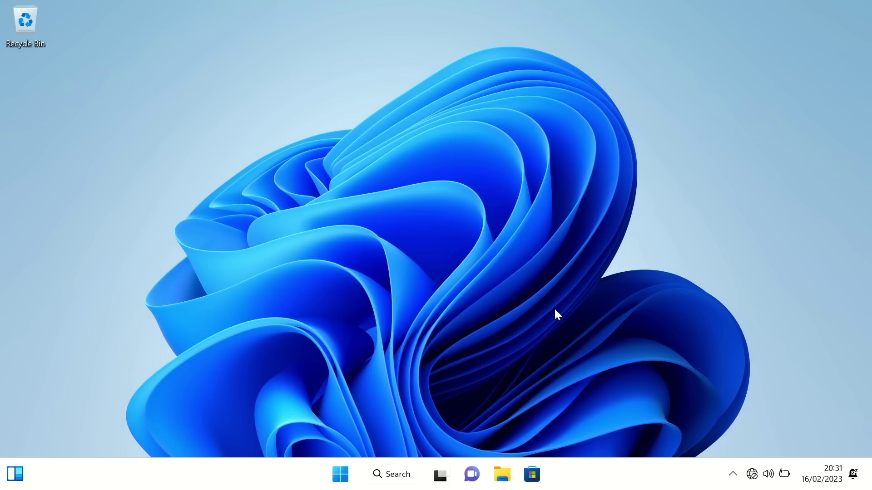
- Check the used and free space of Local Disk (C:) in its properties, then close the windows
left_click(502, 475)
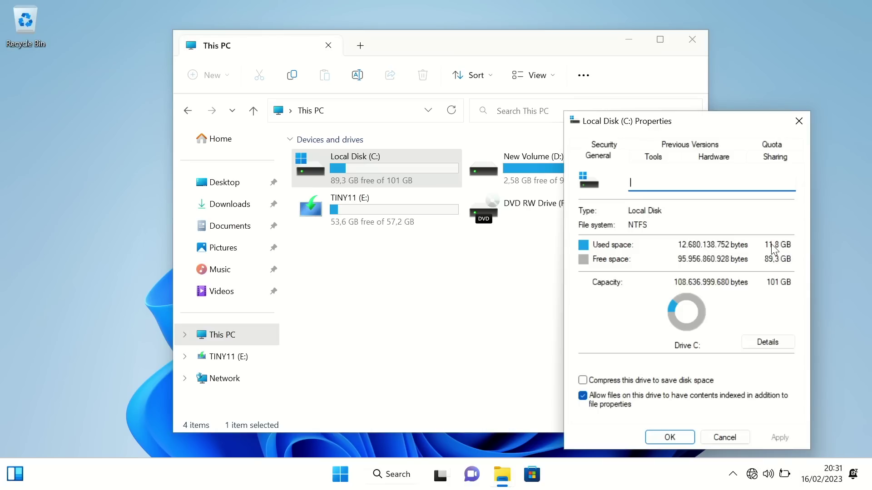
left_click(798, 121)
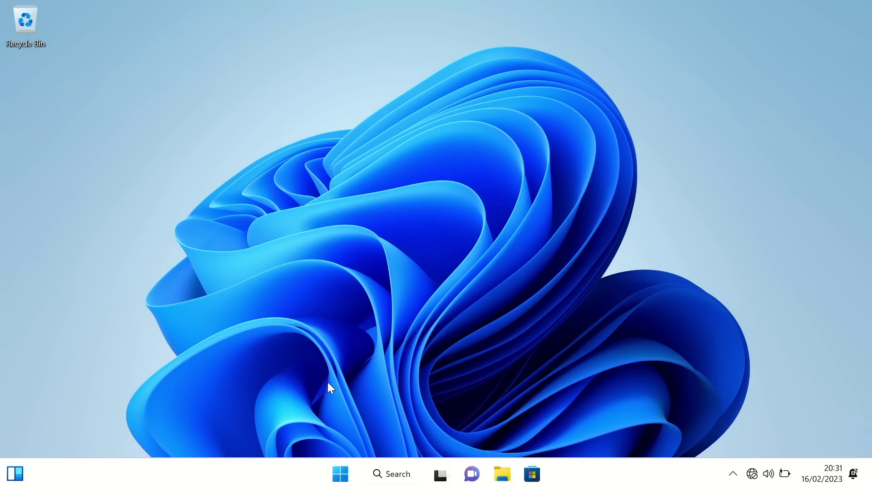
- Run winver to check the installed Windows version and build, then close the information window
key("super+r")
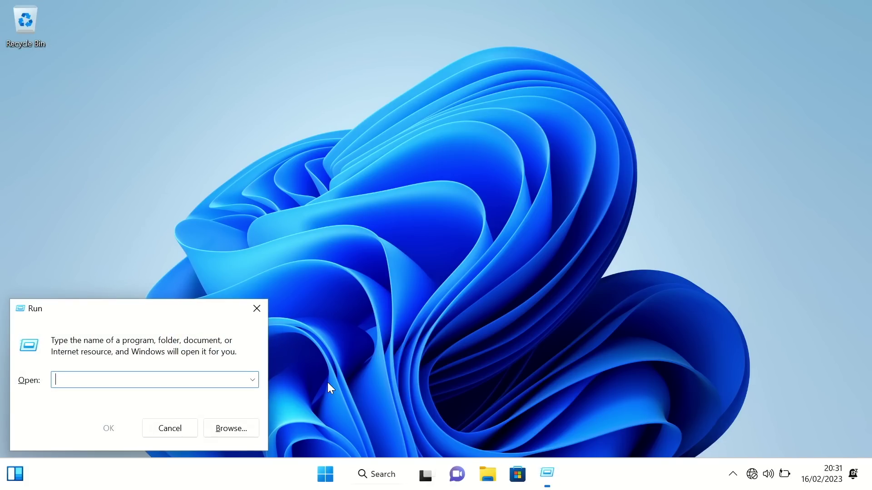
type("winver")
key("Return")
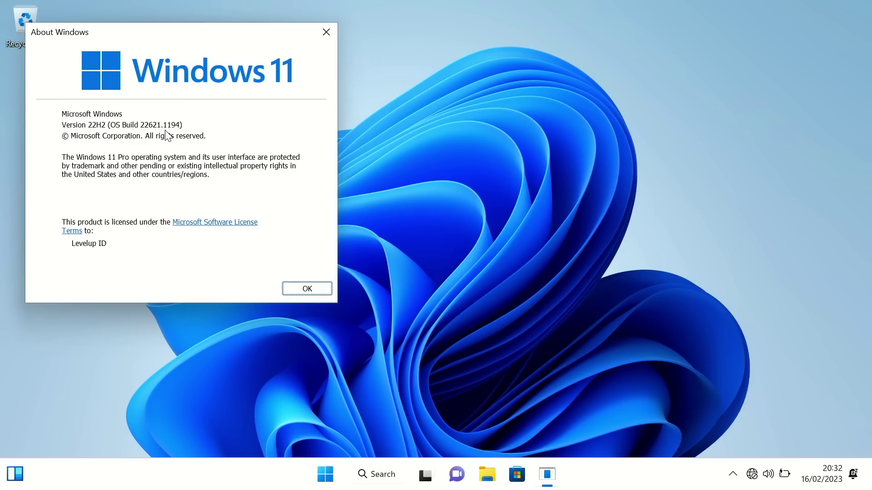
left_click(310, 291)
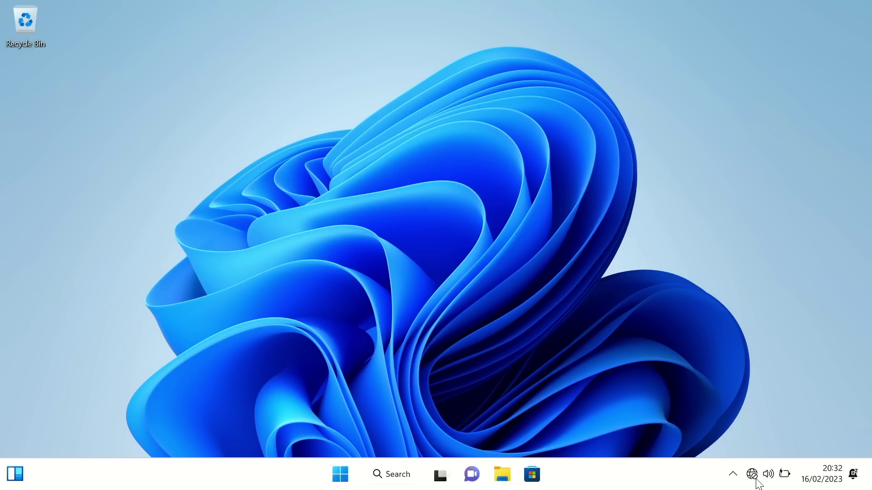
- Check for updates in the Windows Update settings and maximize the Settings window
left_click(341, 475)
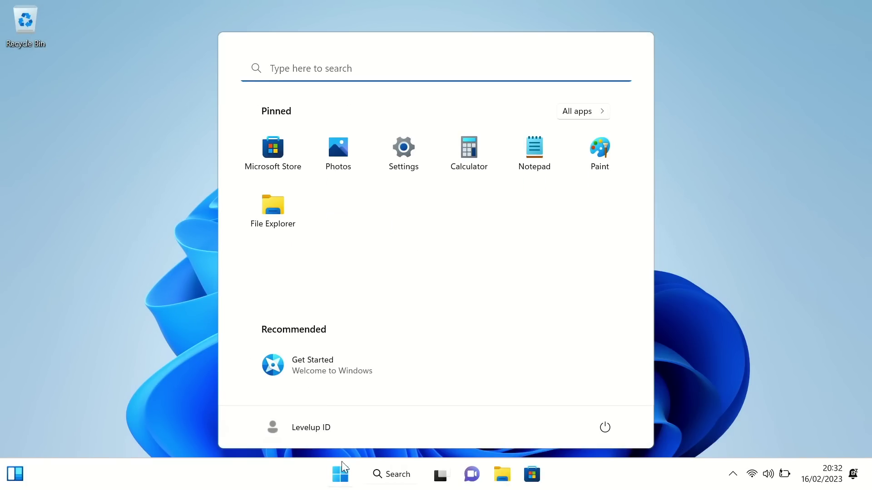
left_click(393, 156)
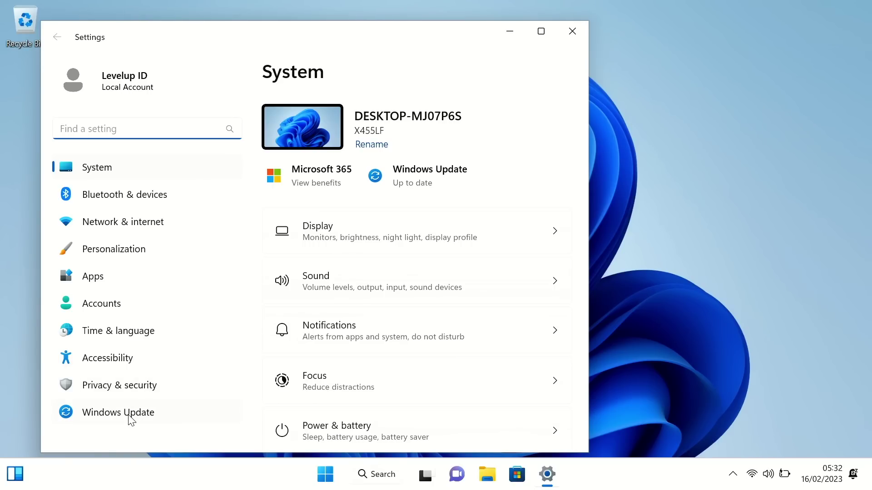
left_click(131, 419)
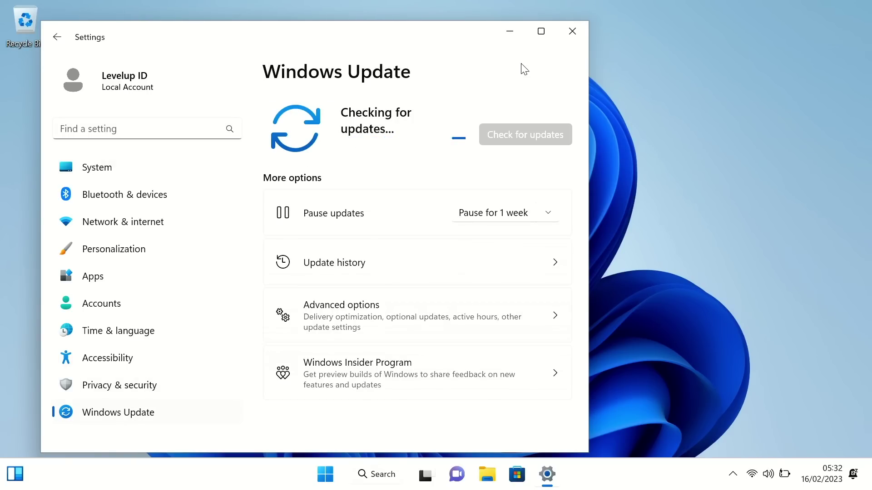
left_click(540, 33)
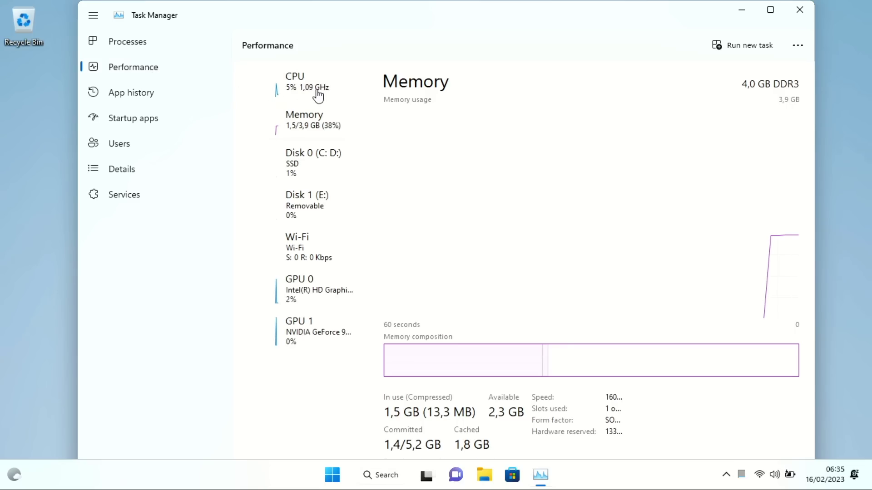
- Examine memory usage, hidden background icons and CPU processes with Task Manager maximized, then close it
left_click(770, 14)
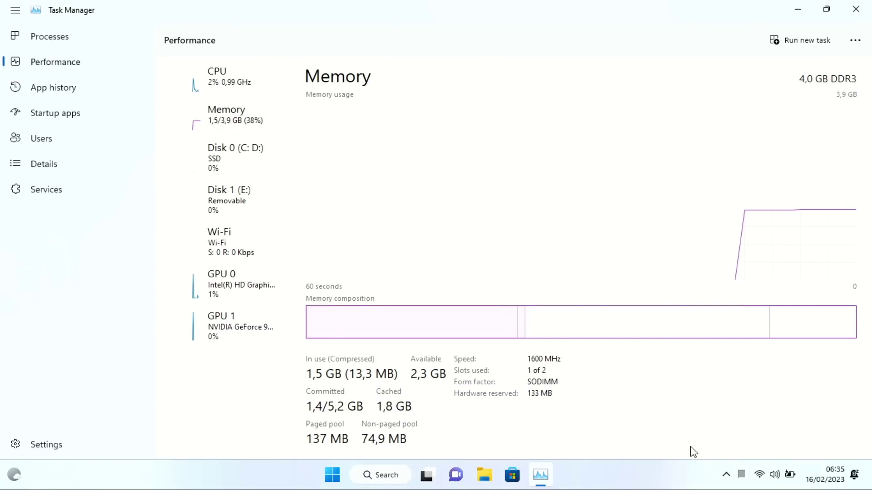
left_click(740, 475)
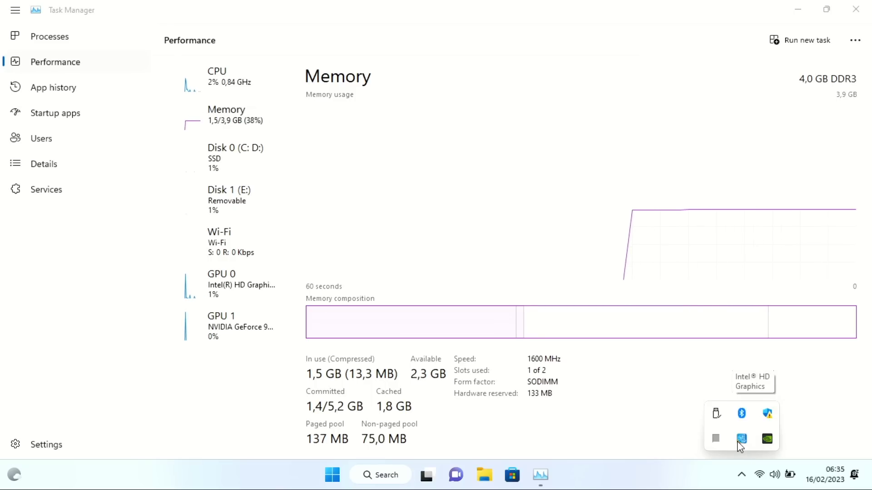
left_click(207, 129)
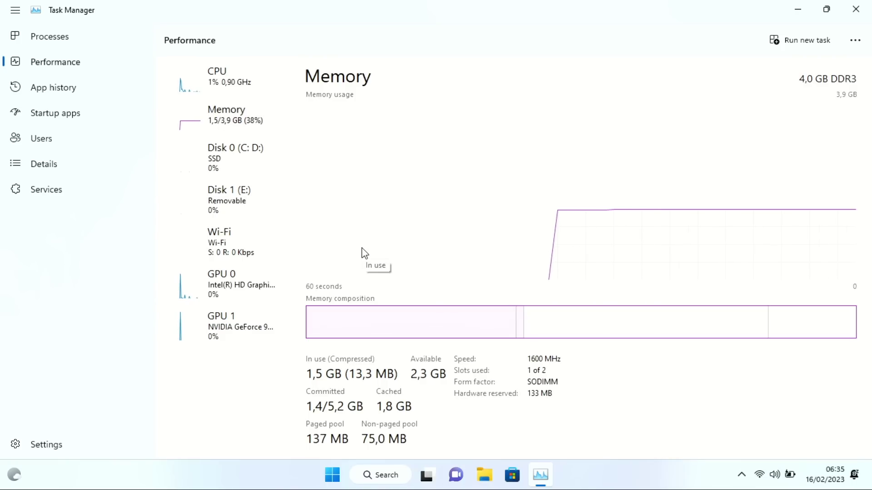
left_click(212, 85)
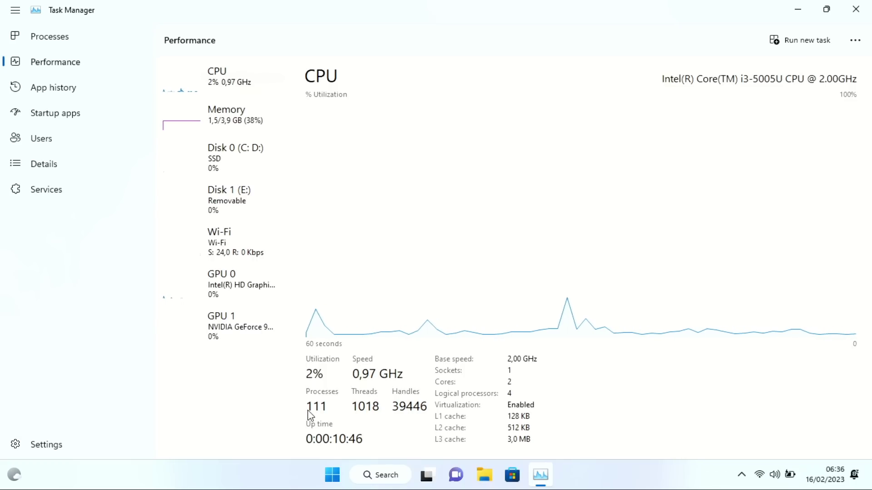
key("alt+F4")
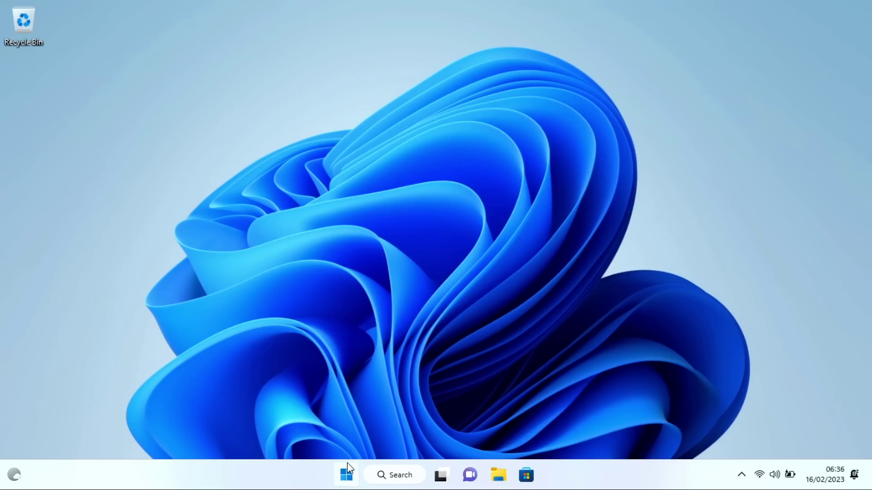
- Review the virus and threat protection settings in Windows Security, then close it
left_click(346, 463)
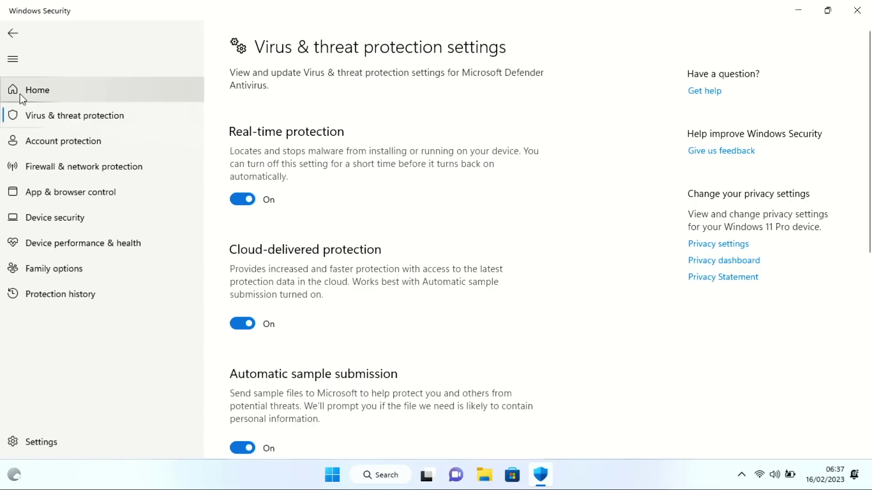
left_click(13, 40)
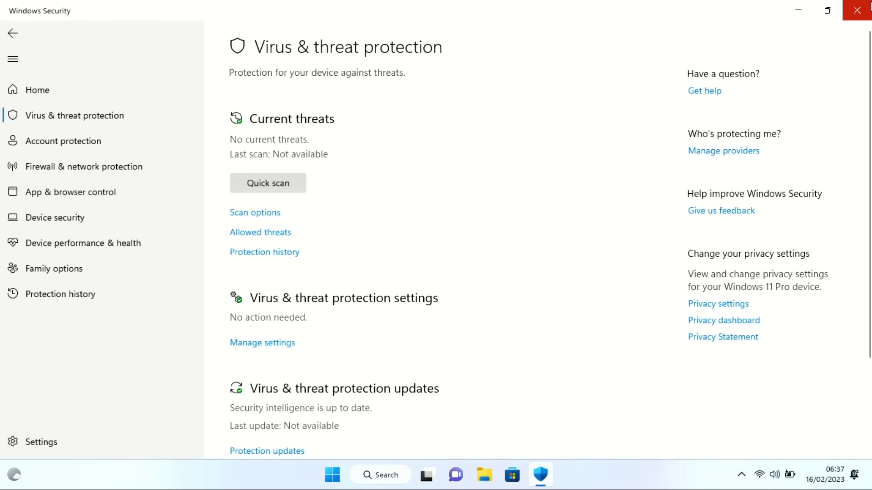
left_click(857, 10)
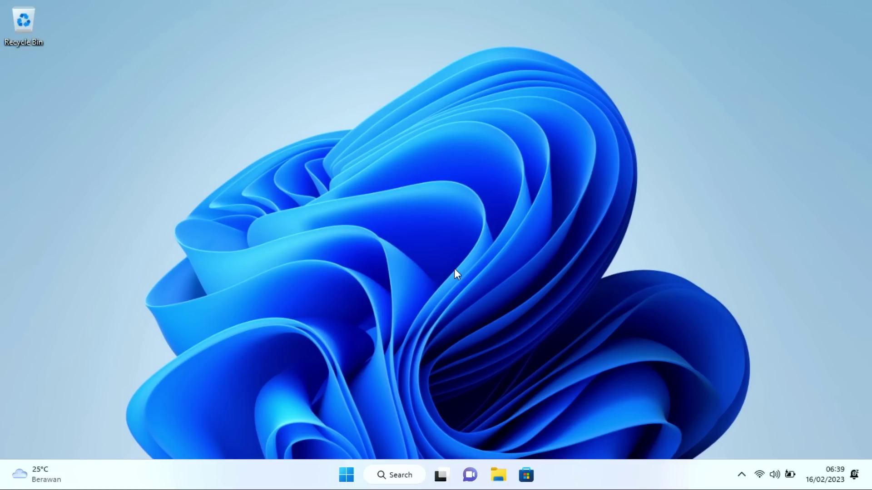
- Look through the full list of installed apps, including the contents of the Accessibility folder
left_click(347, 481)
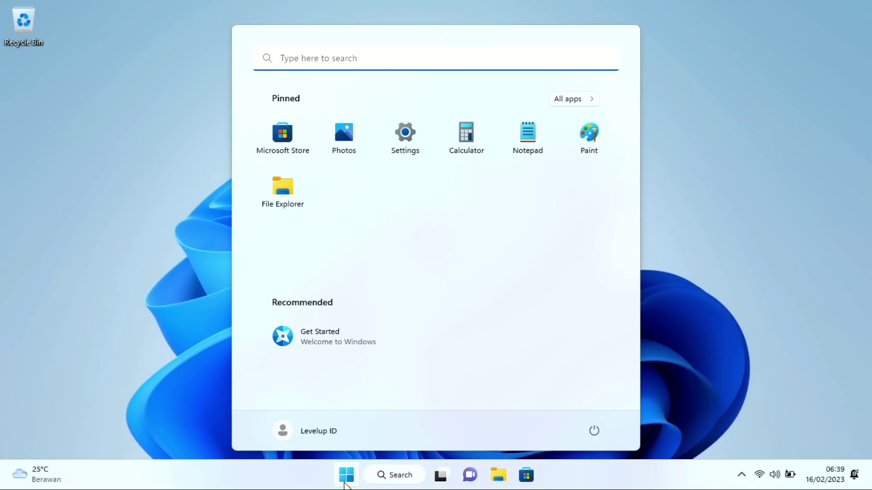
left_click(554, 100)
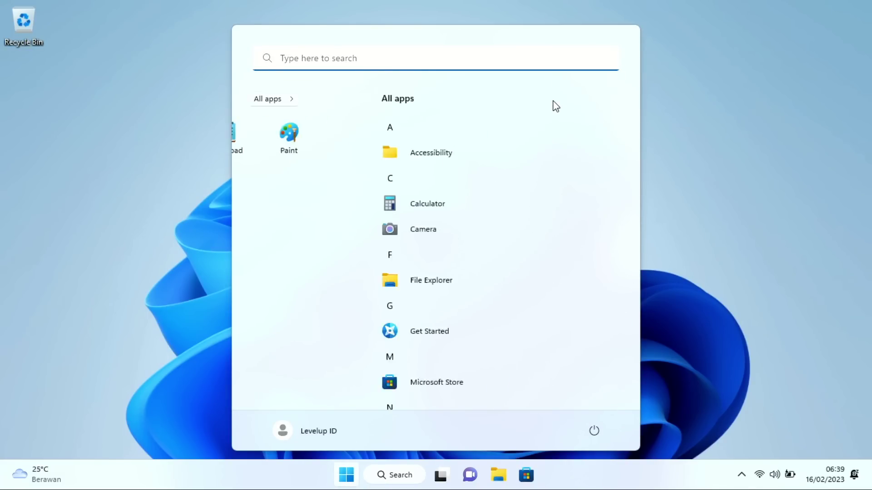
left_click(340, 155)
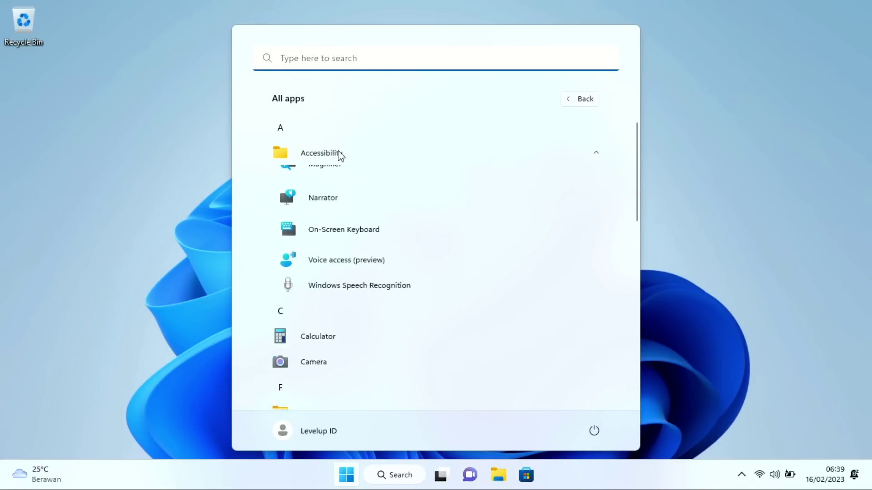
left_click(340, 155)
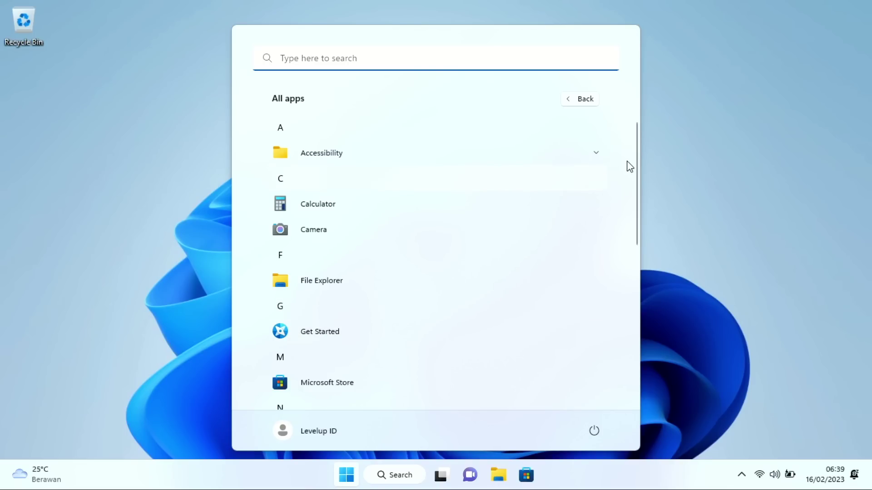
left_click_drag(639, 164, 481, 231)
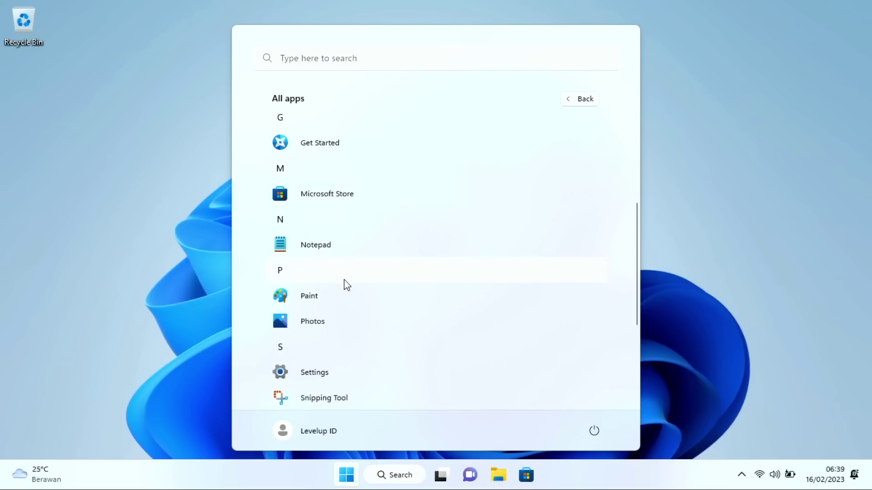
left_click_drag(636, 256, 643, 352)
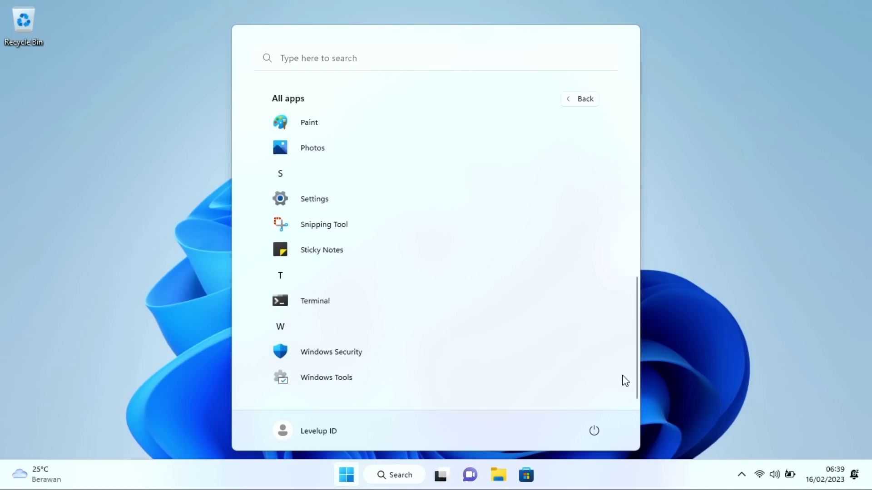
- Check the used and free space of Local Disk (C:) in its properties, then close File Explorer
scroll(395, 311, "up", 10)
left_click_drag(635, 128, 626, 303)
left_click(492, 458)
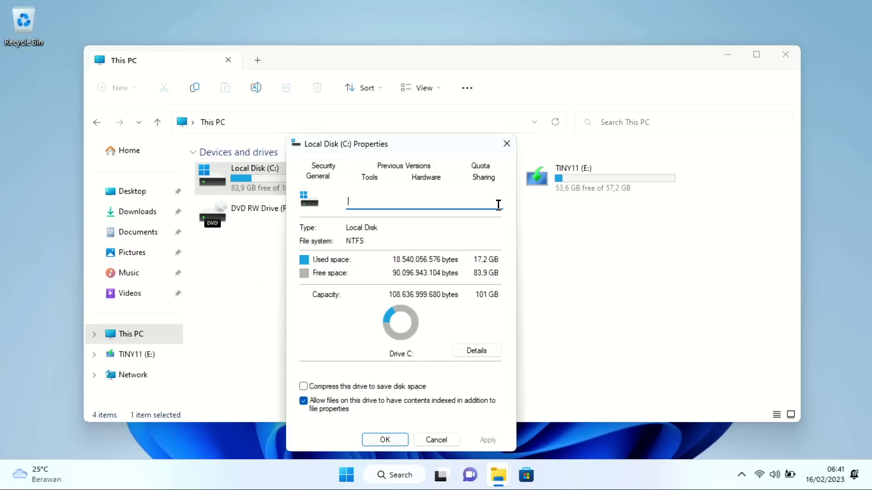
left_click(506, 145)
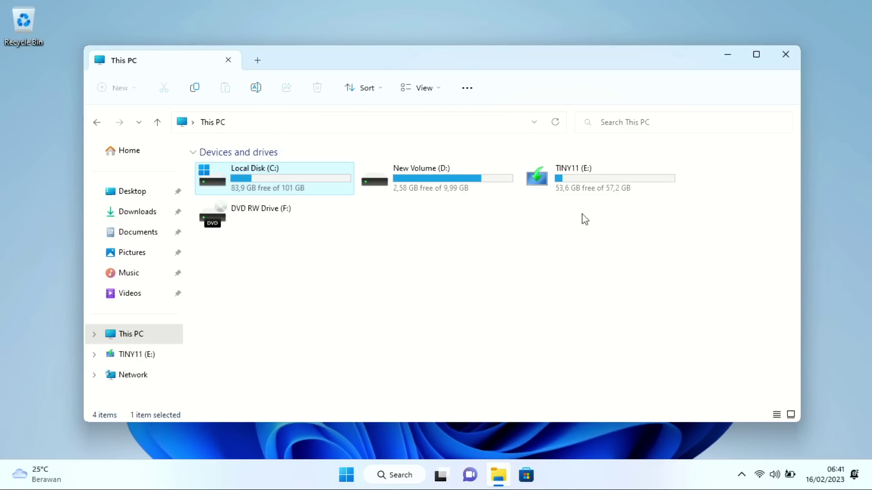
left_click(780, 66)
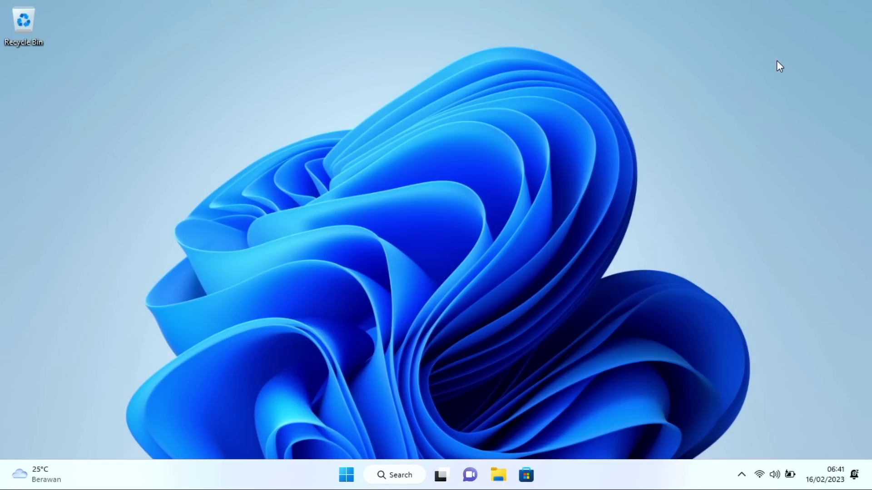
- Look through the news and weather feed on the widgets board in both normal and expanded view, then close it
left_click(348, 476)
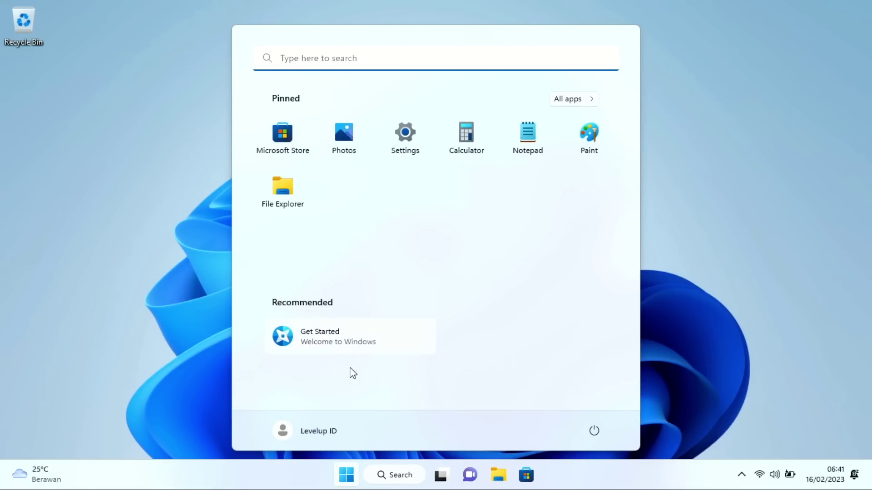
left_click(20, 474)
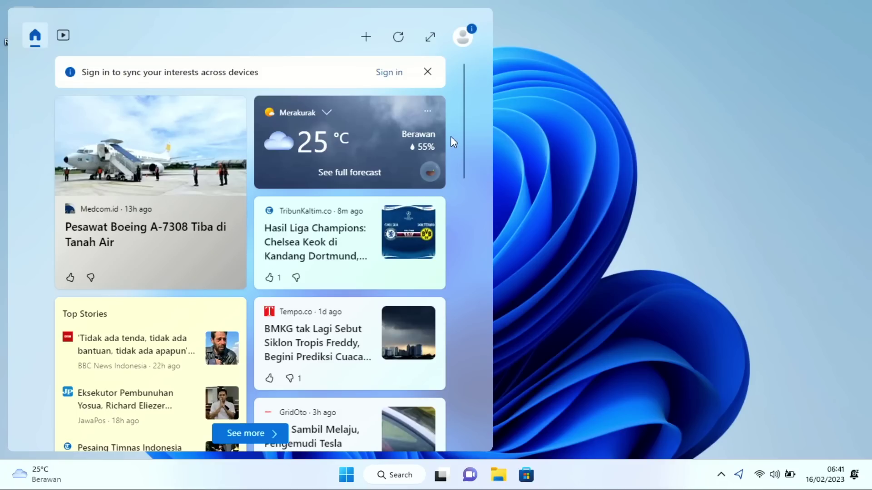
scroll(463, 245, "down", 3)
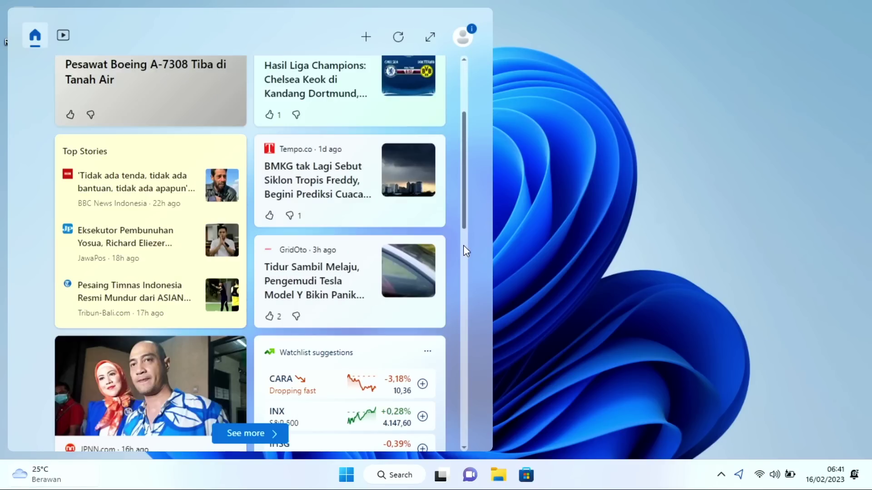
scroll(463, 245, "down", 10)
left_click_drag(460, 342, 478, 89)
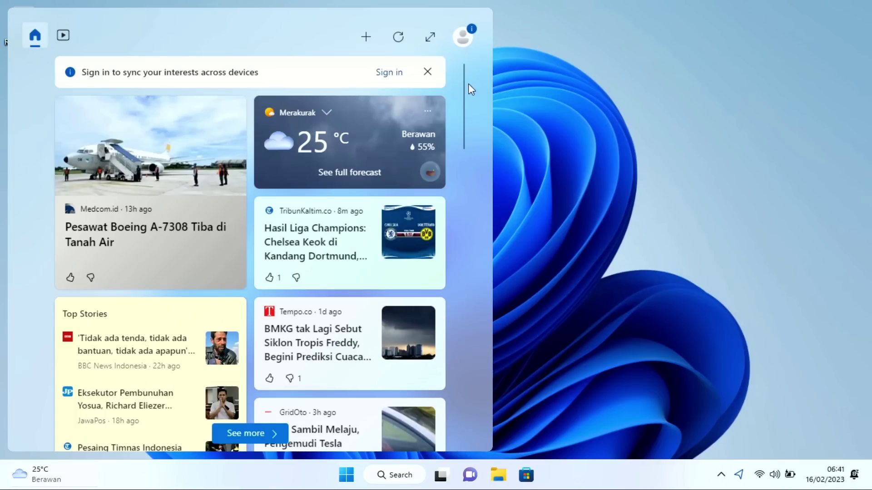
left_click(431, 37)
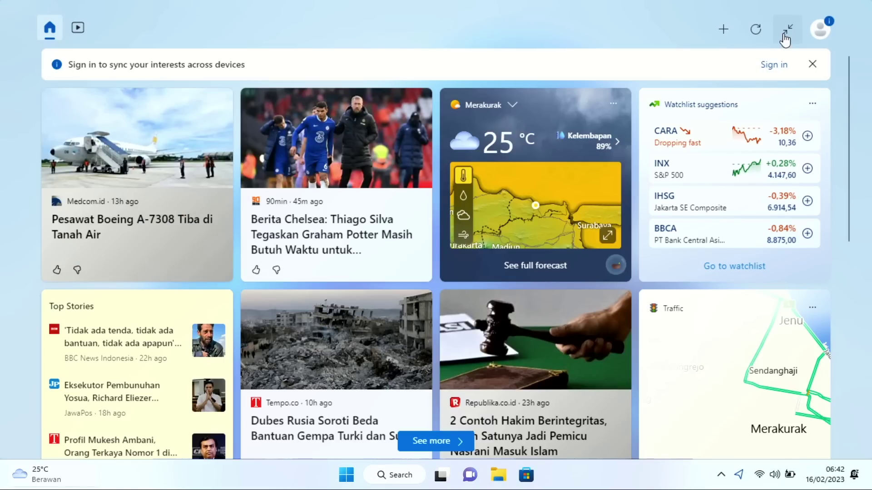
left_click(786, 39)
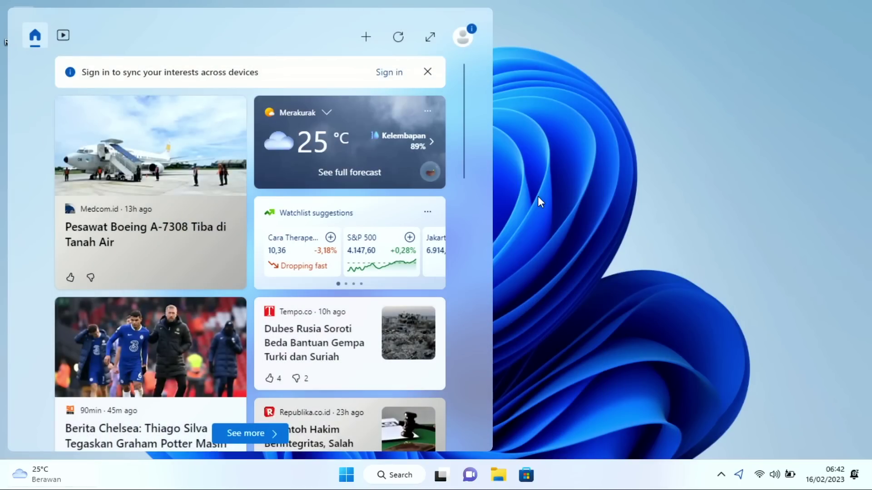
left_click(538, 197)
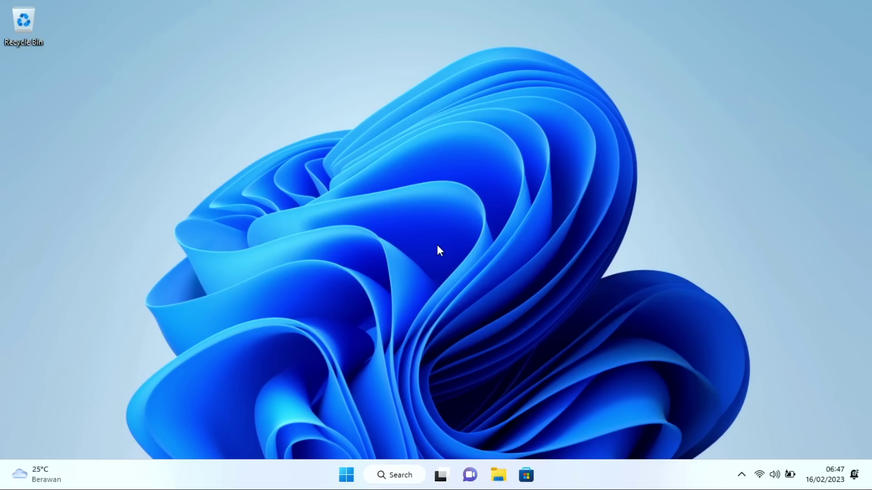
- Open Command Prompt and run "winget install google.chrome"
left_click(347, 475)
type("cmd")
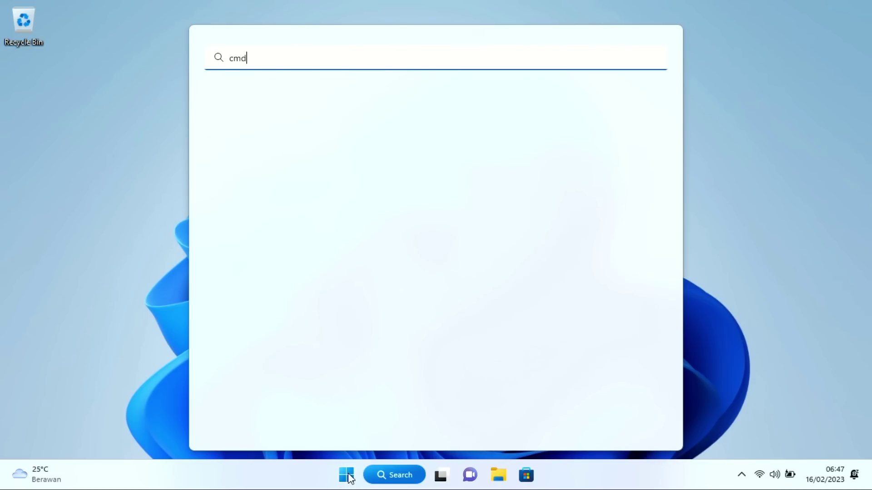
left_click(343, 147)
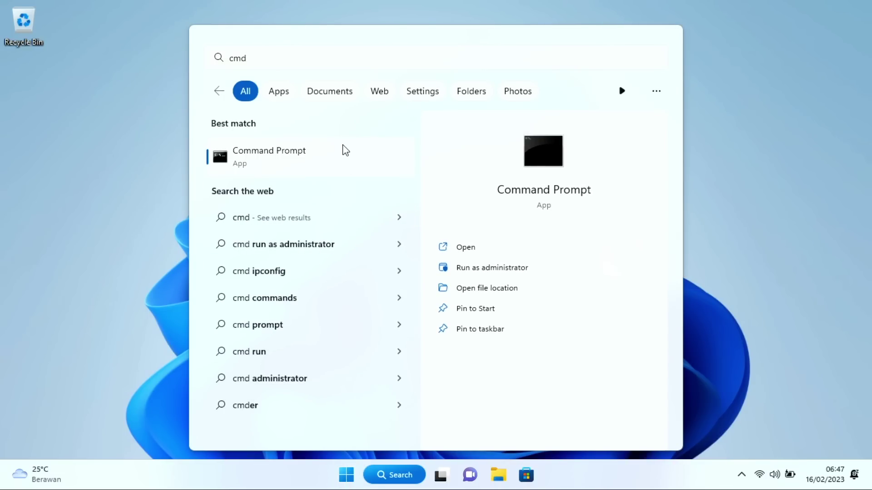
type("winge")
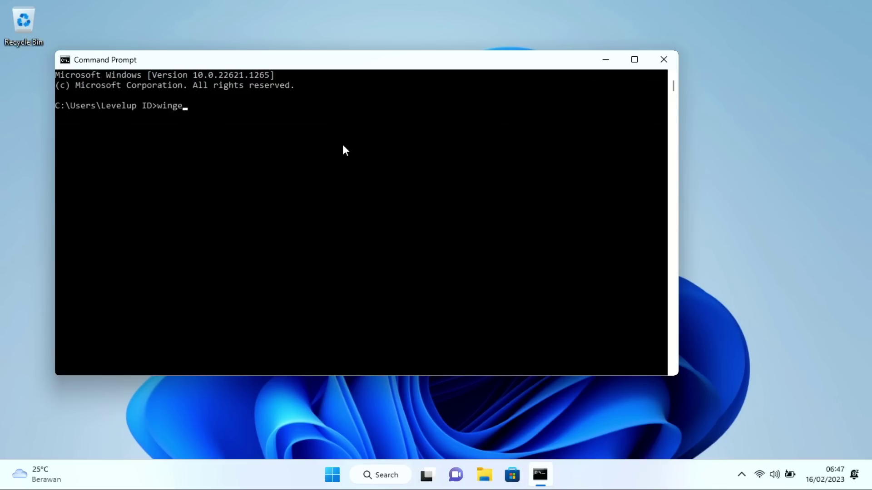
type("t install google.chrome")
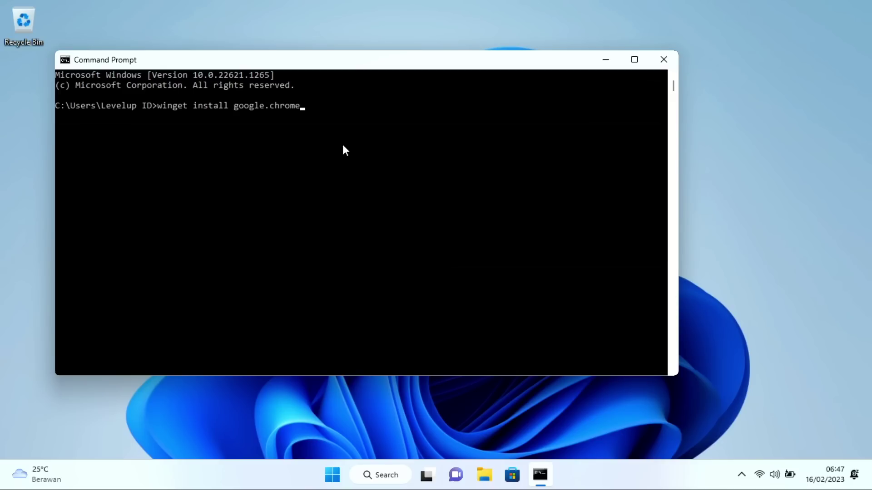
key("Return")
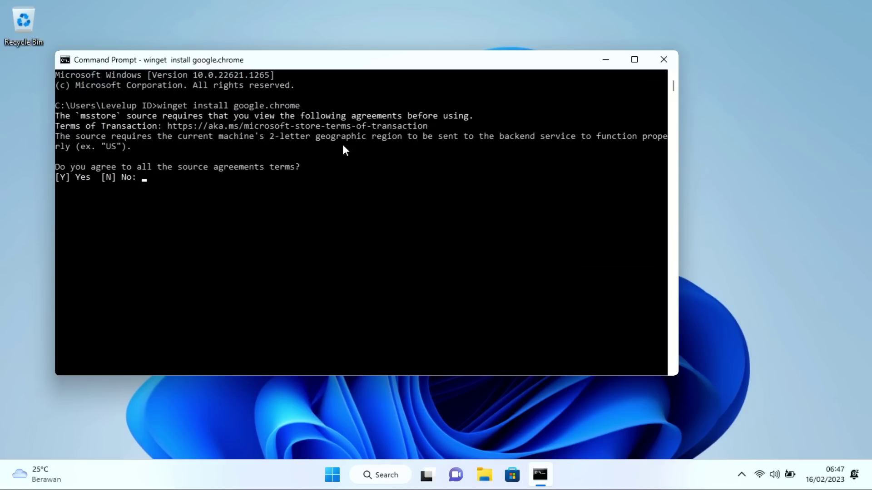
- Agree to the source agreement terms so Google Chrome installs, then close Command Prompt
type("y")
key("Return")
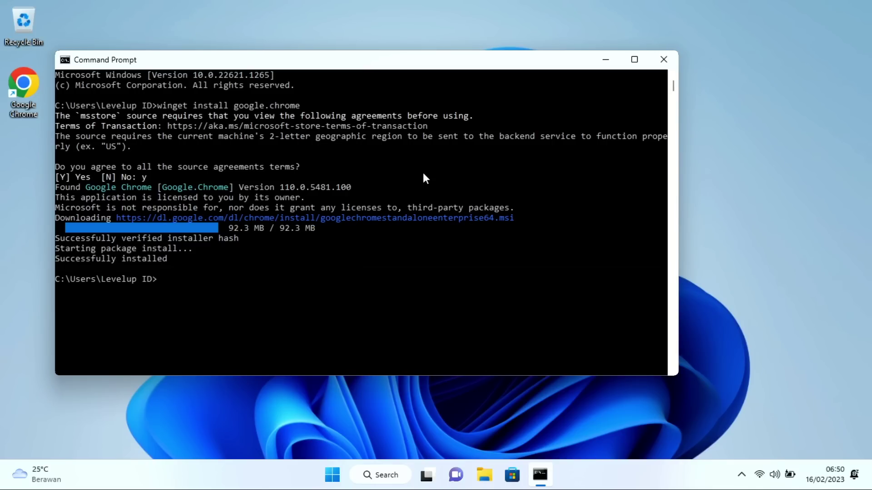
left_click(666, 59)
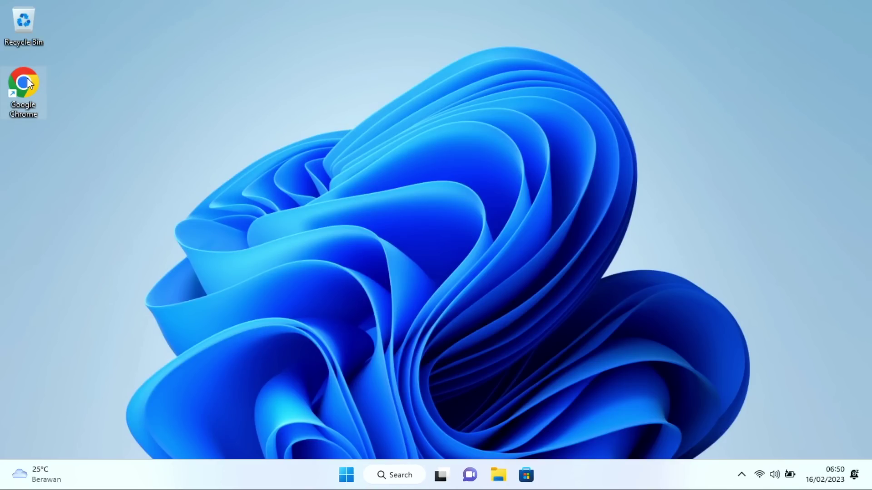